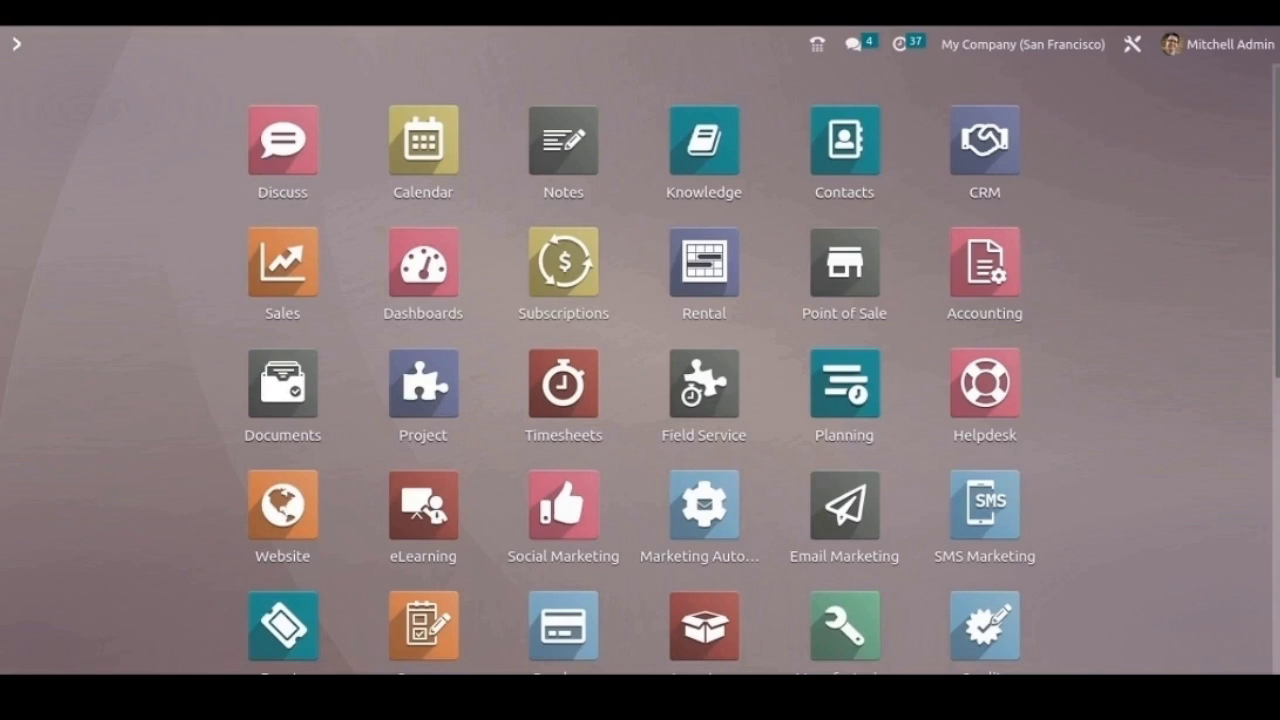
Step: Create a new quotation in the Sales app for the customer Deco Addict
{"action": "left_click", "coordinate": [285, 289]}
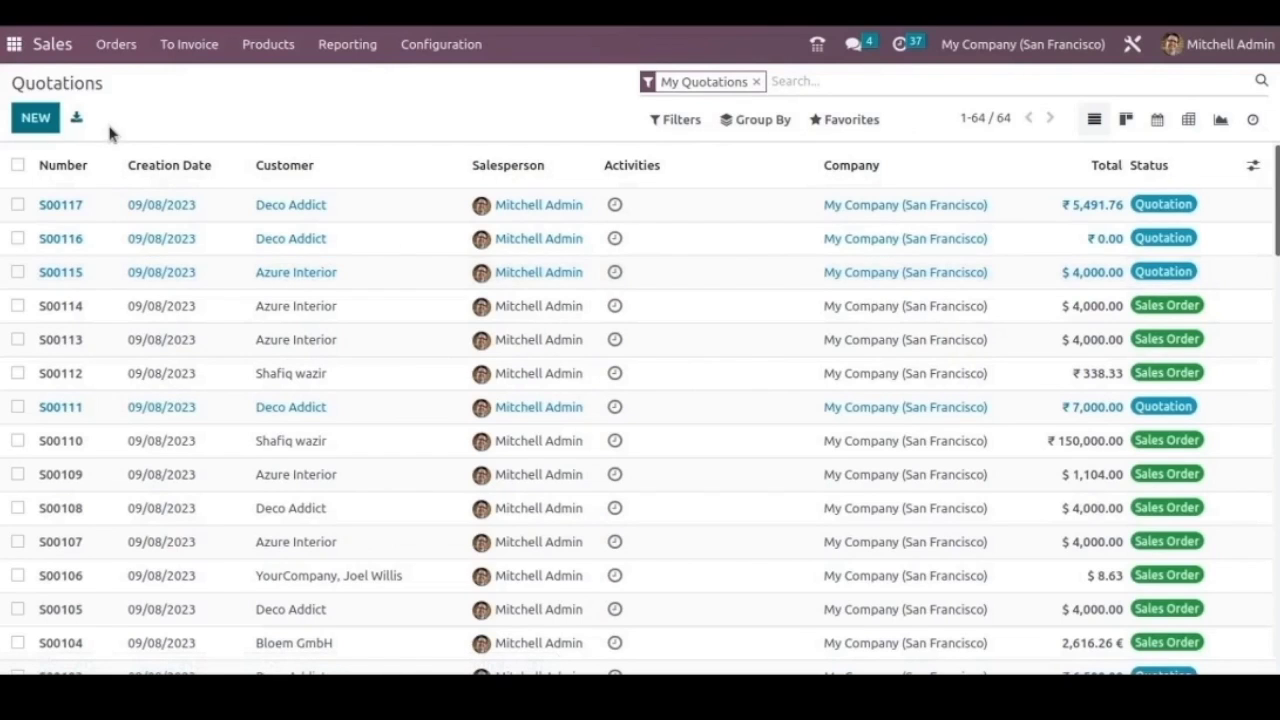
{"action": "left_click", "coordinate": [38, 121]}
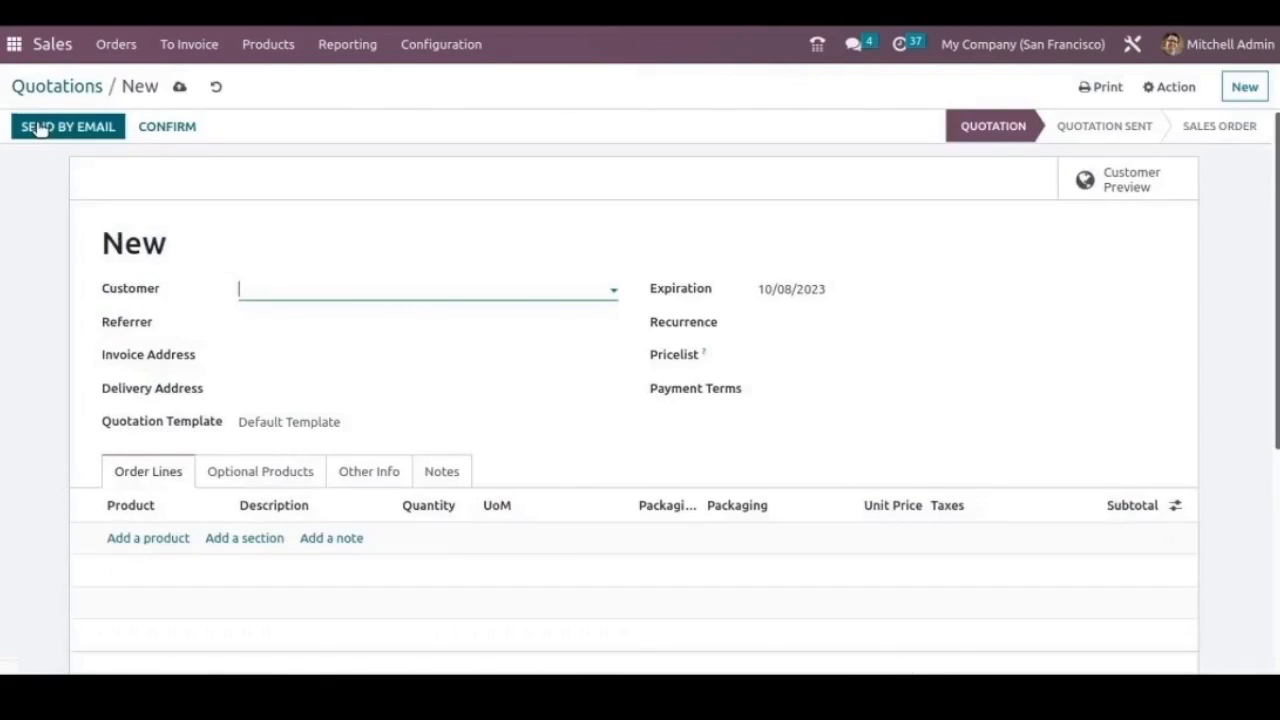
{"action": "left_click", "coordinate": [552, 286]}
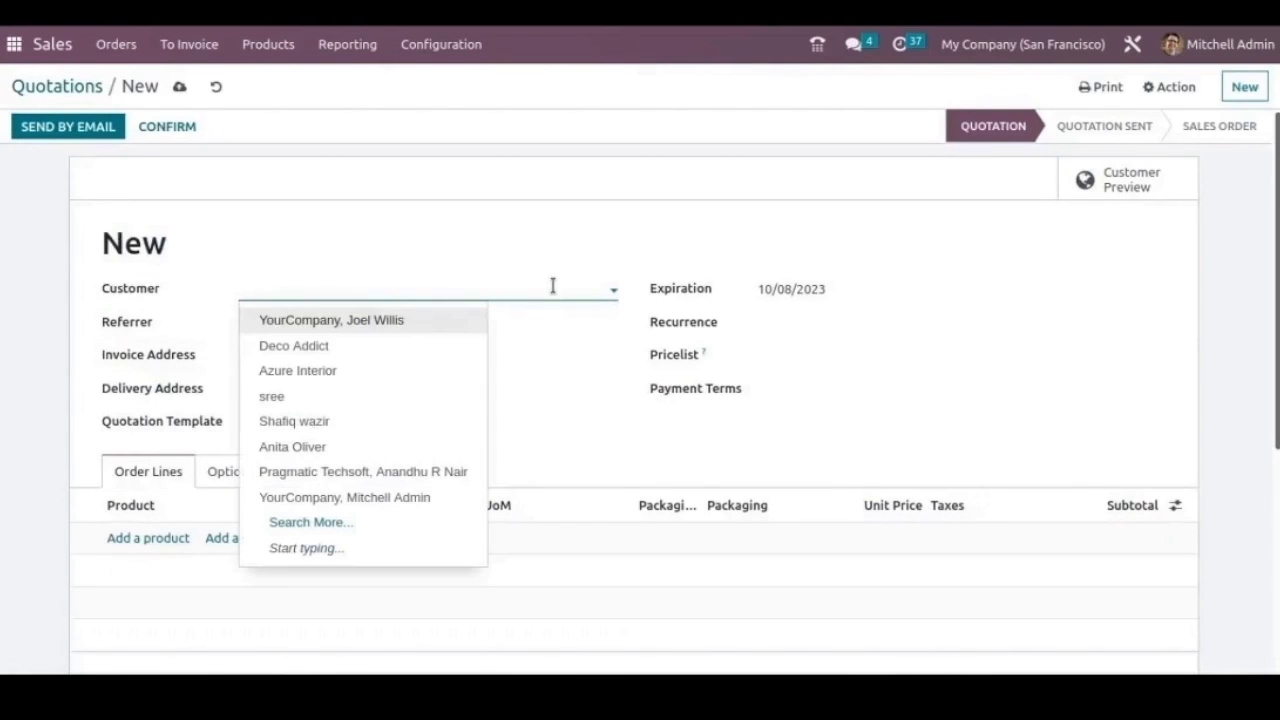
{"action": "left_click", "coordinate": [398, 347]}
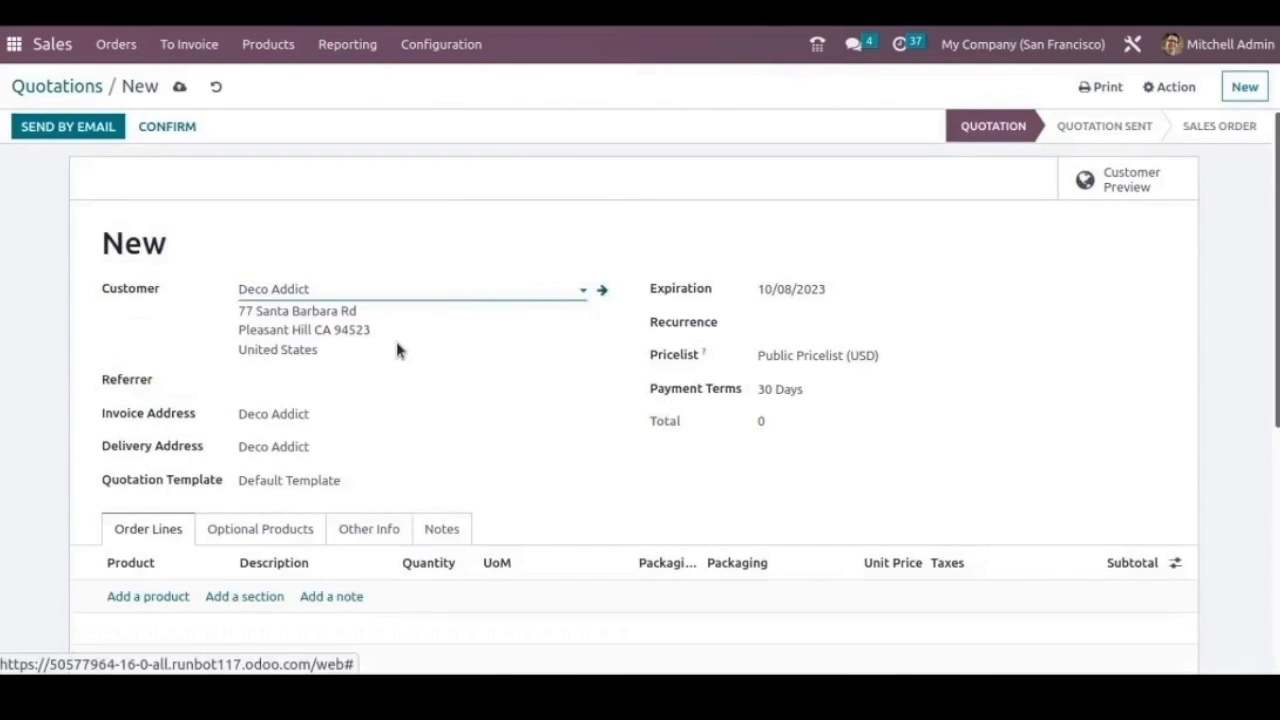
Step: Add the Large Meeting Table [FURN_6741] as an order line, then save and confirm the quotation
{"action": "left_click", "coordinate": [163, 596]}
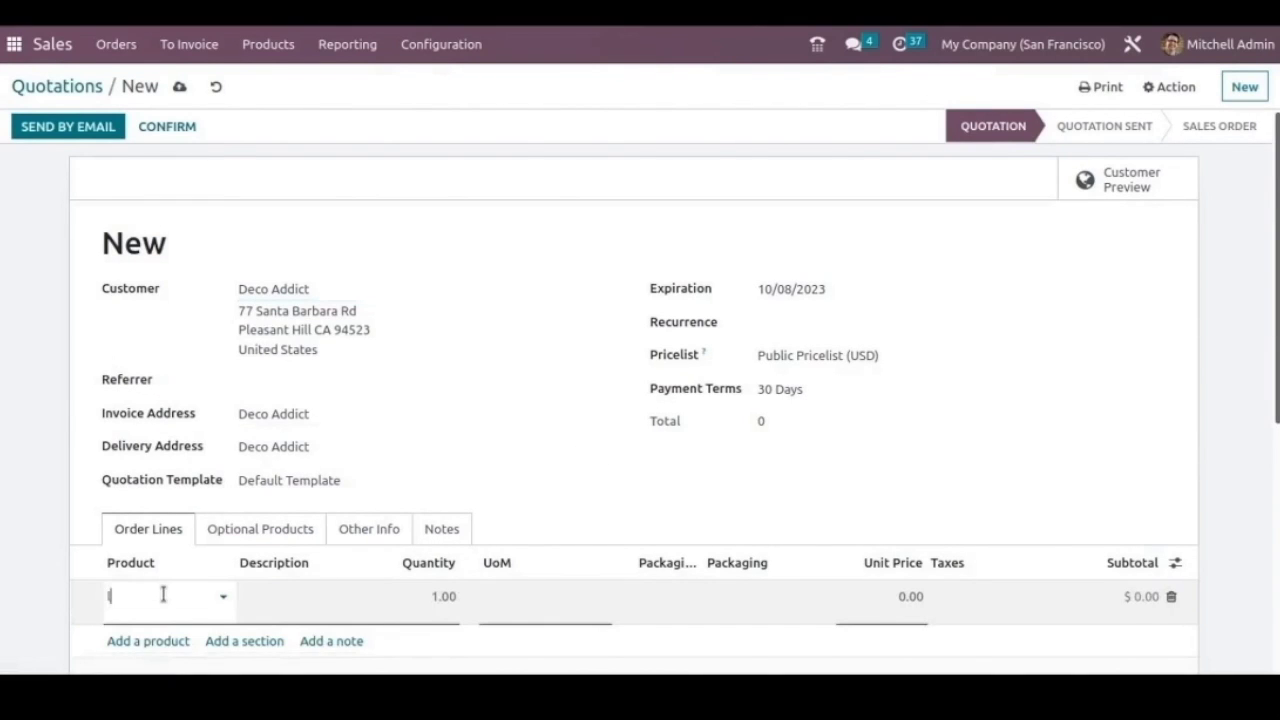
{"action": "type", "text": "large"}
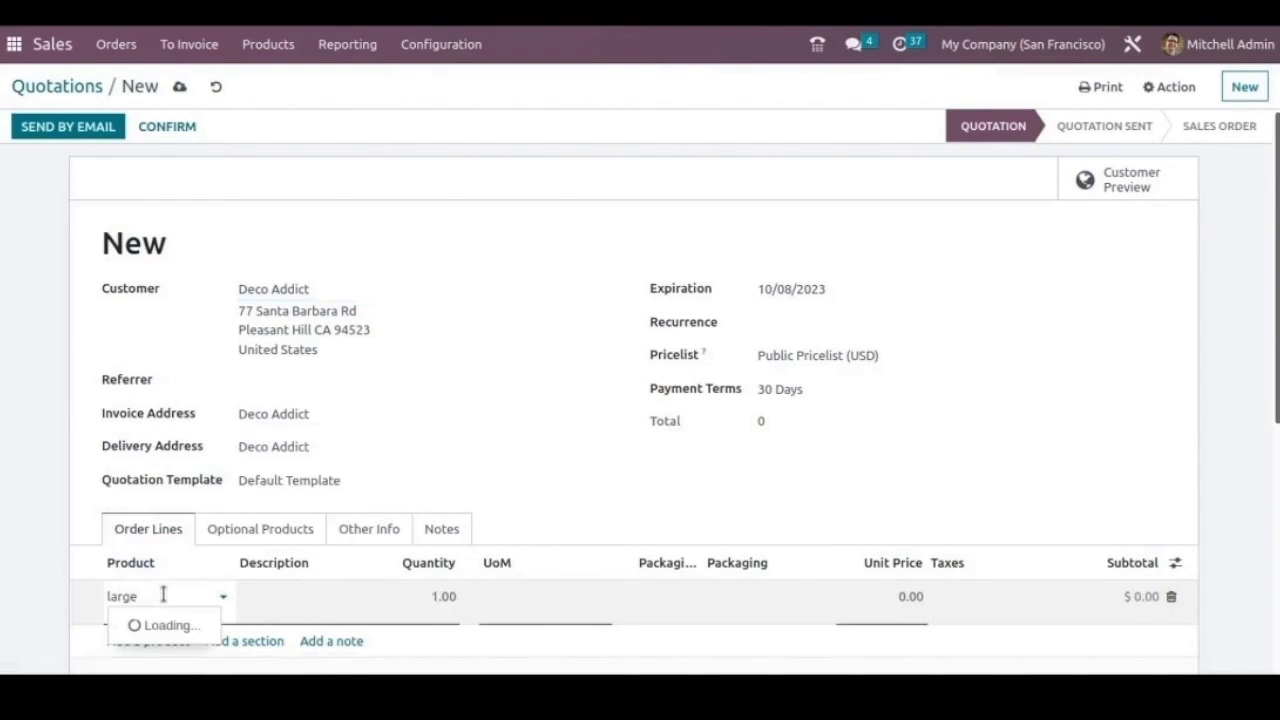
{"action": "left_click", "coordinate": [305, 525]}
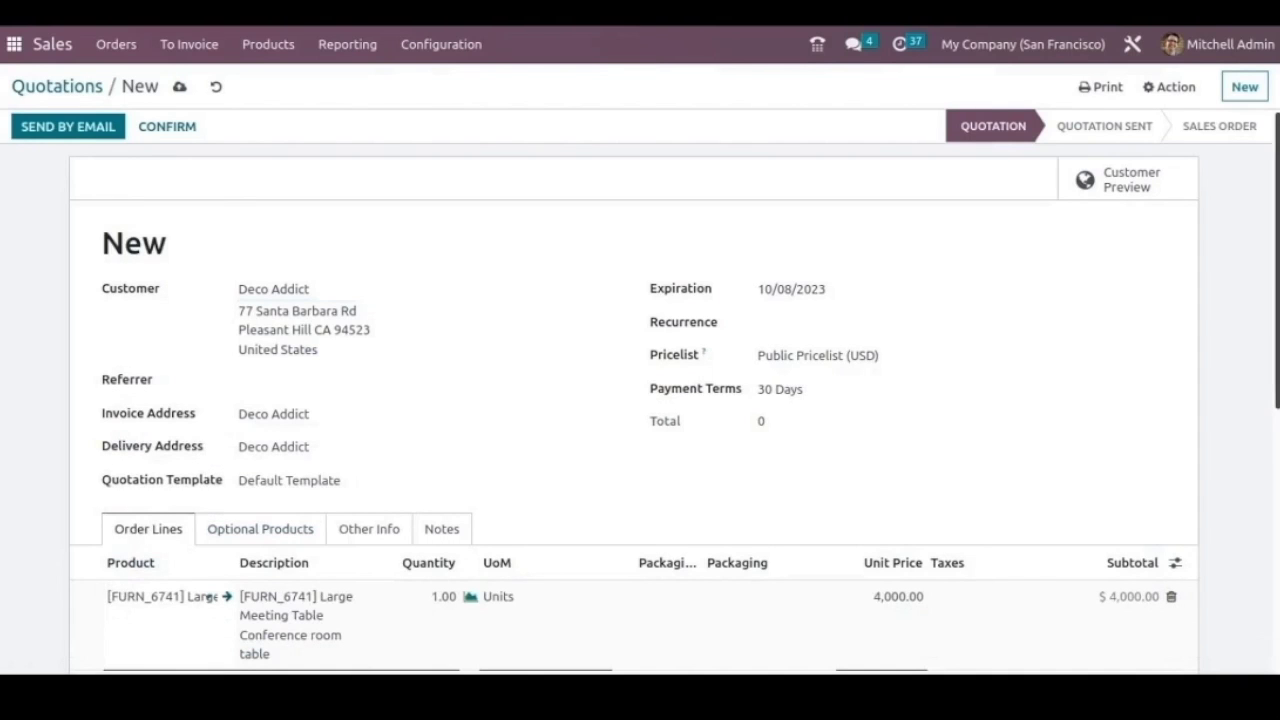
{"action": "scroll", "coordinate": [1033, 492], "scroll_direction": "down", "scroll_amount": 1}
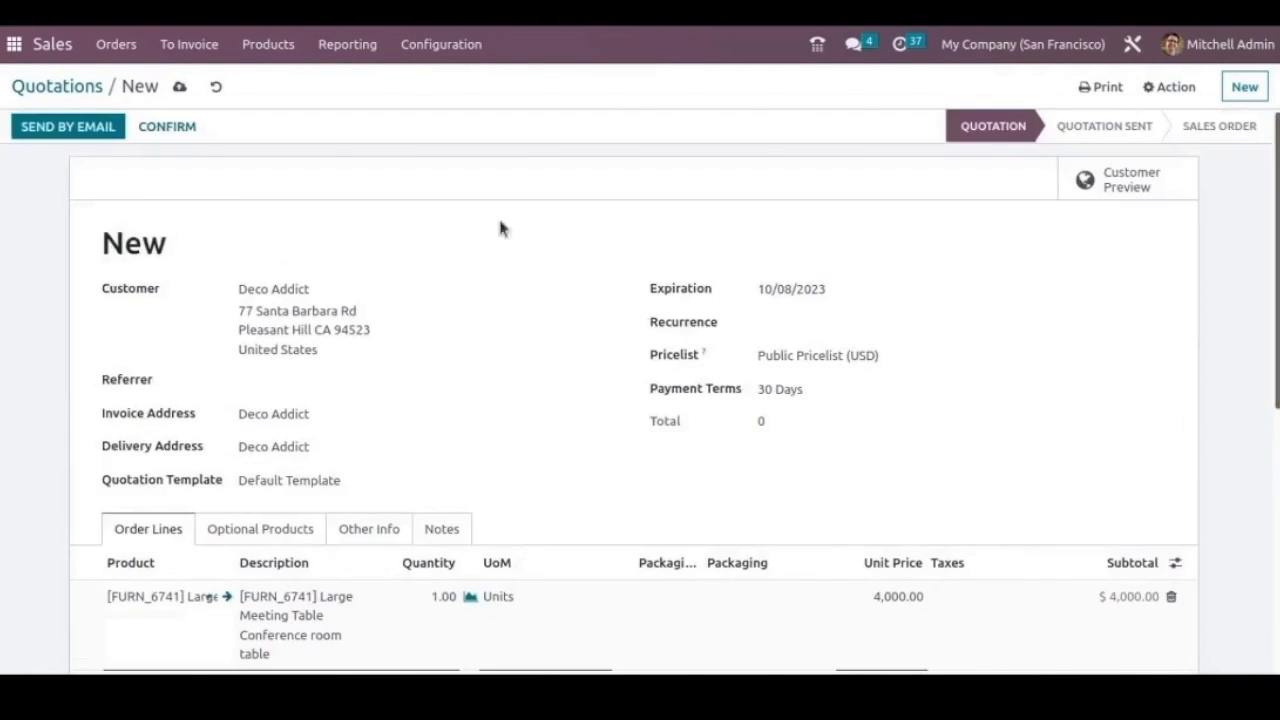
{"action": "left_click", "coordinate": [178, 88]}
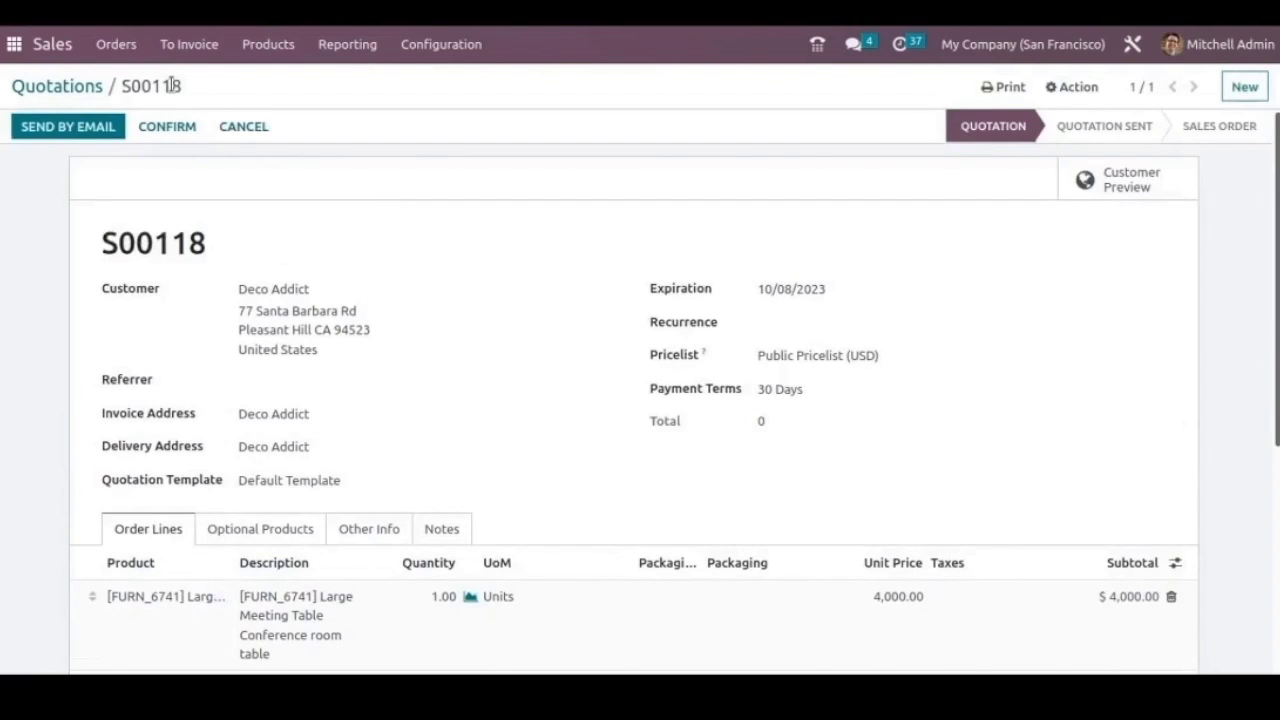
{"action": "left_click", "coordinate": [177, 138]}
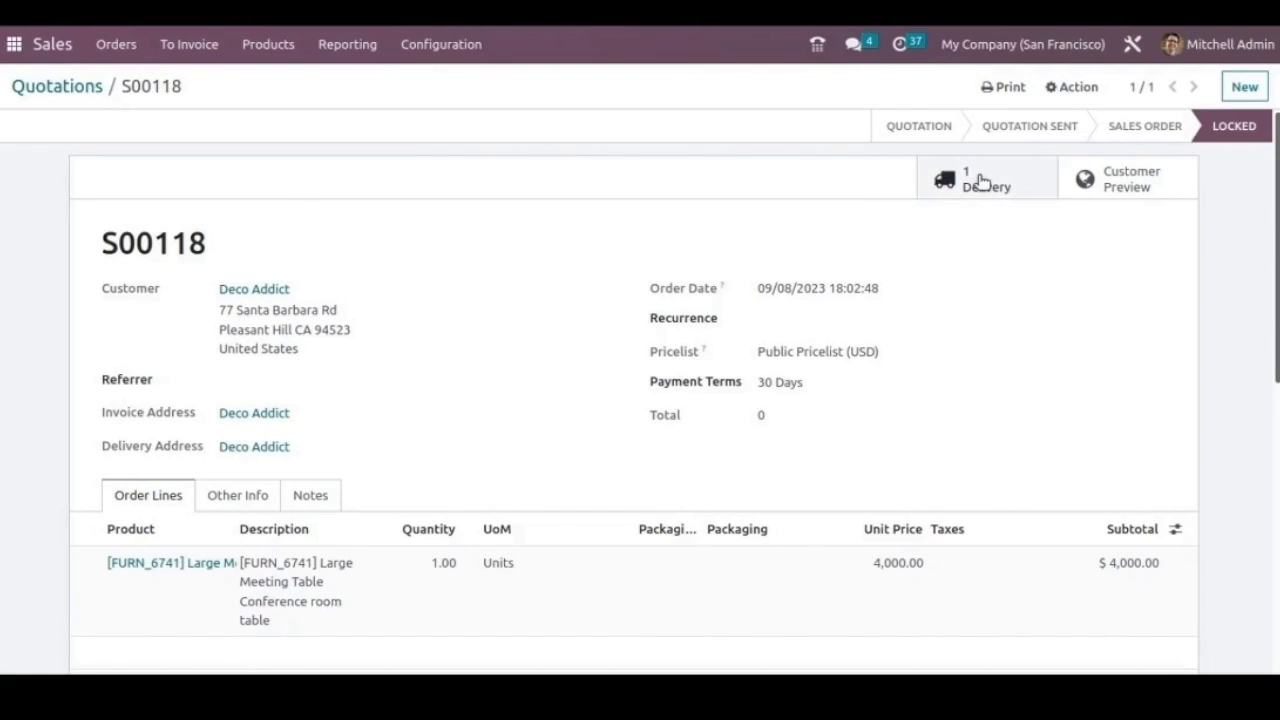
Step: Fill in the done quantities on the sales order's delivery and validate it
{"action": "left_click", "coordinate": [980, 181]}
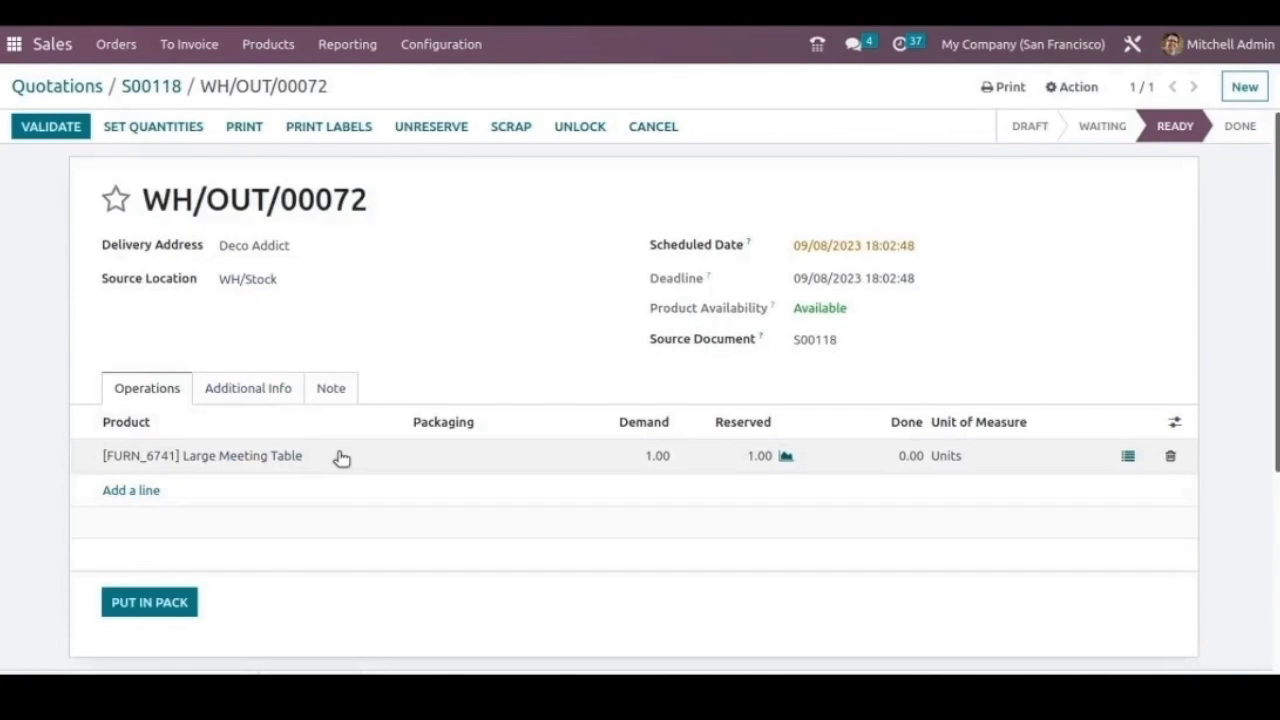
{"action": "left_click", "coordinate": [140, 128]}
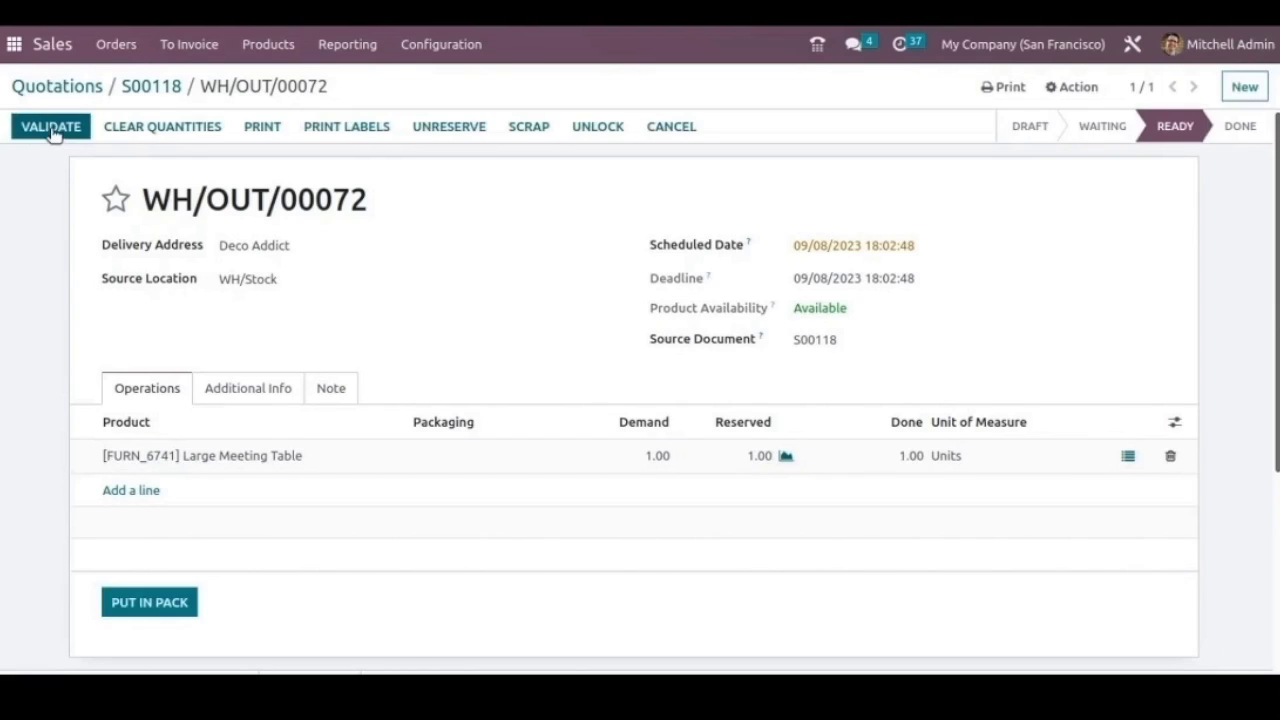
{"action": "left_click", "coordinate": [51, 127]}
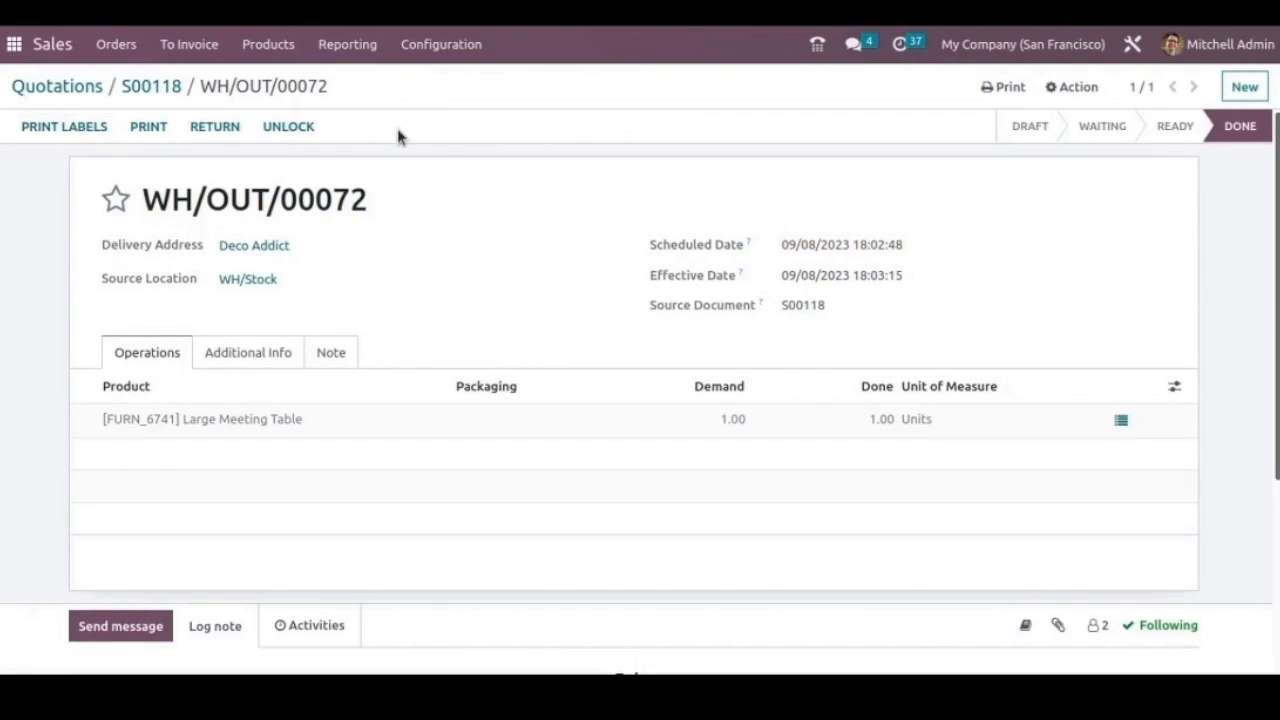
Step: Create a regular invoice from the sales order and confirm it
{"action": "left_click", "coordinate": [166, 92]}
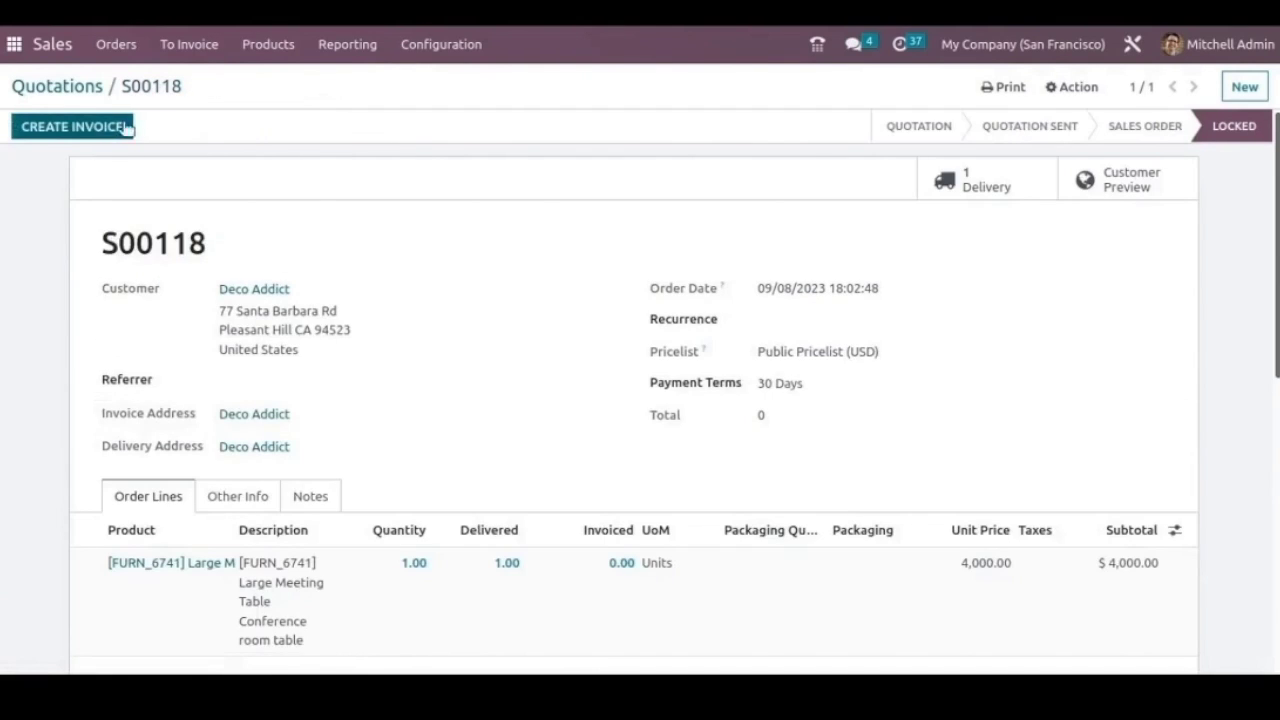
{"action": "left_click", "coordinate": [80, 132]}
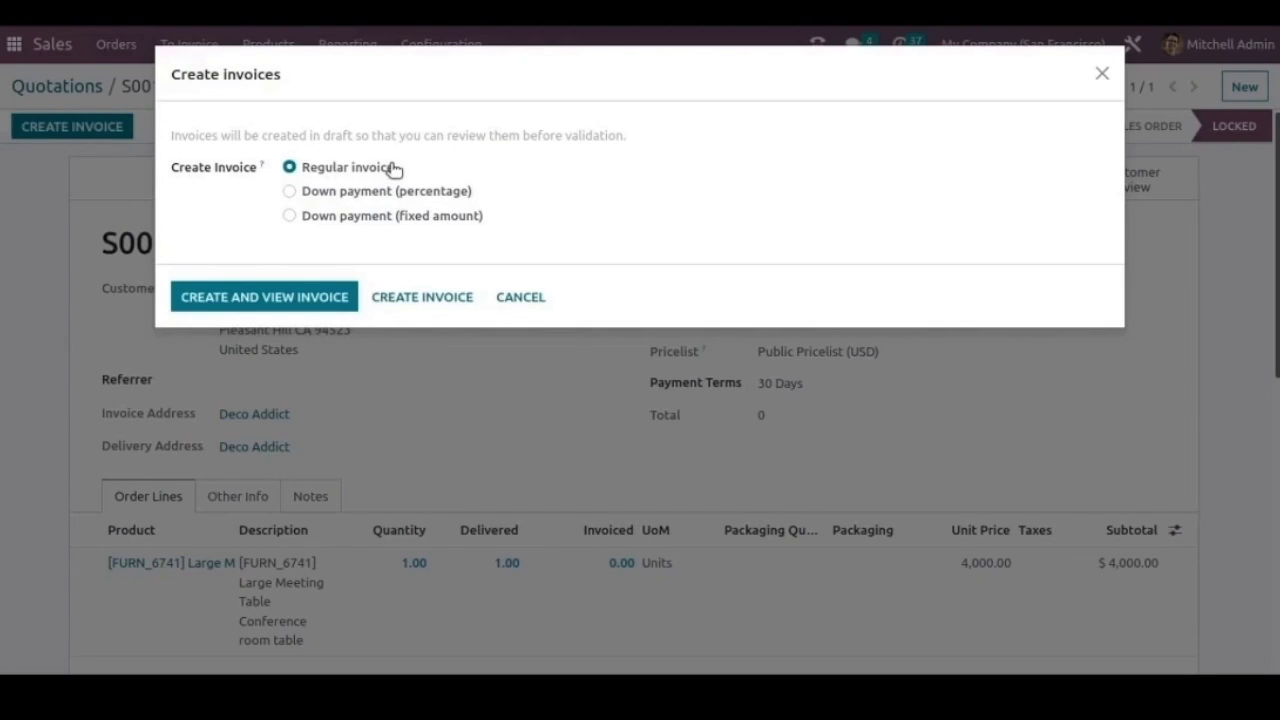
{"action": "left_click", "coordinate": [238, 298]}
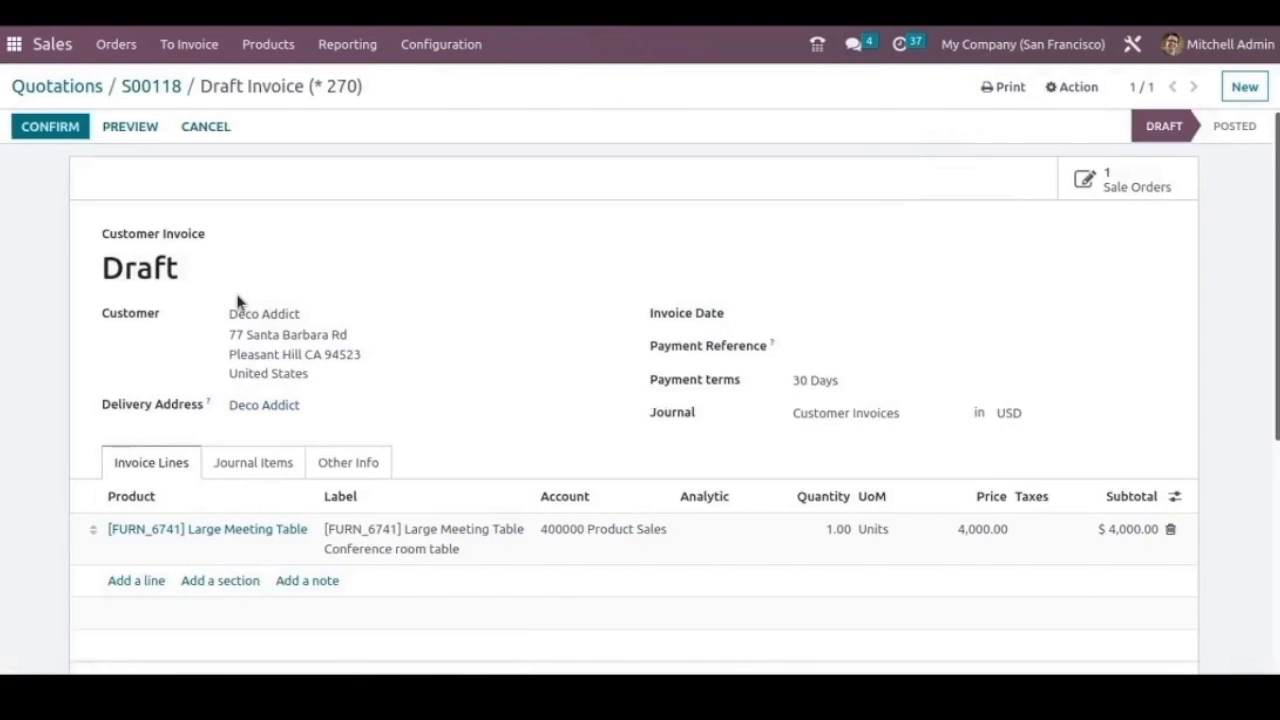
{"action": "left_click", "coordinate": [55, 128]}
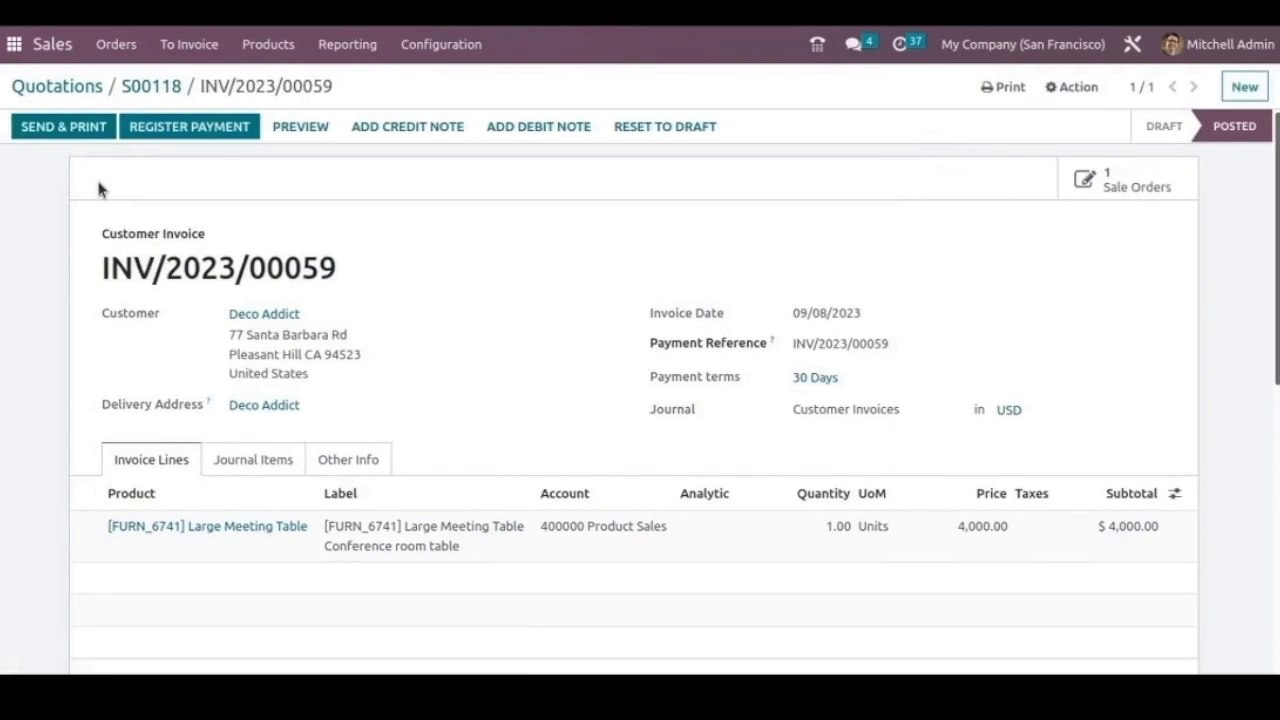
Step: Register the invoice payment through the Bank journal
{"action": "left_click", "coordinate": [202, 133]}
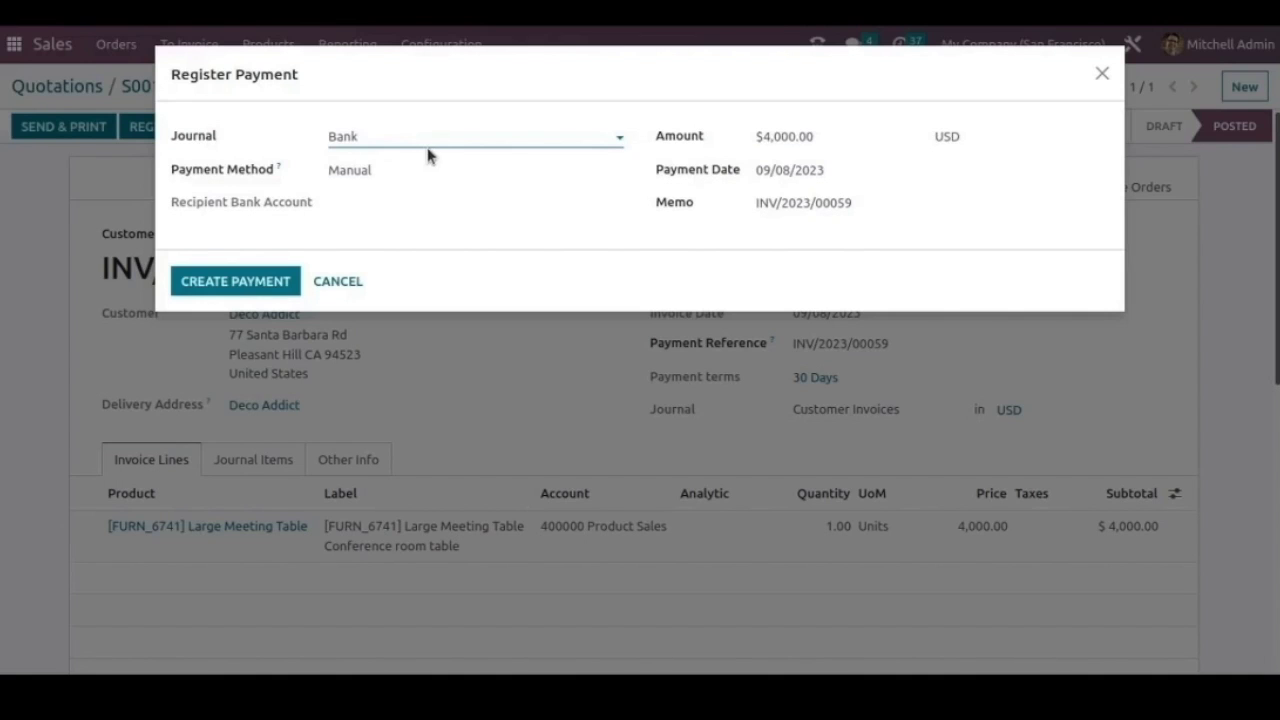
{"action": "left_click", "coordinate": [430, 143]}
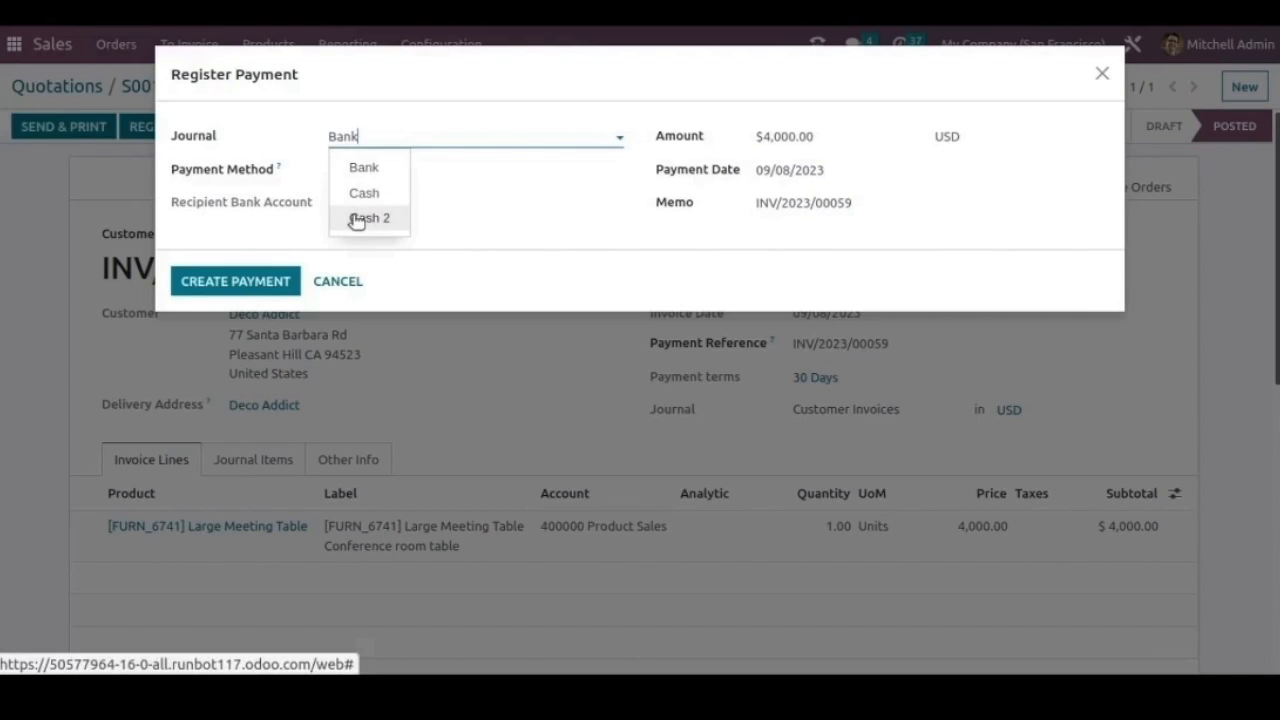
{"action": "left_click", "coordinate": [389, 174]}
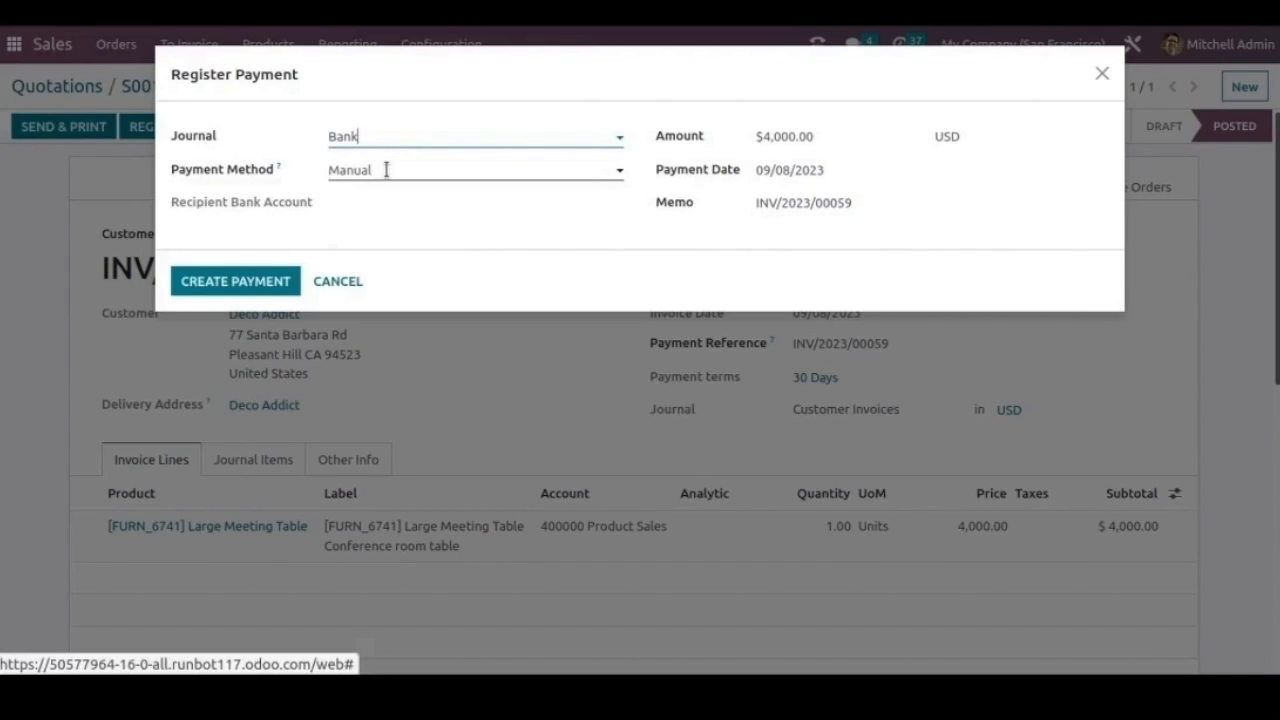
{"action": "left_click", "coordinate": [238, 283]}
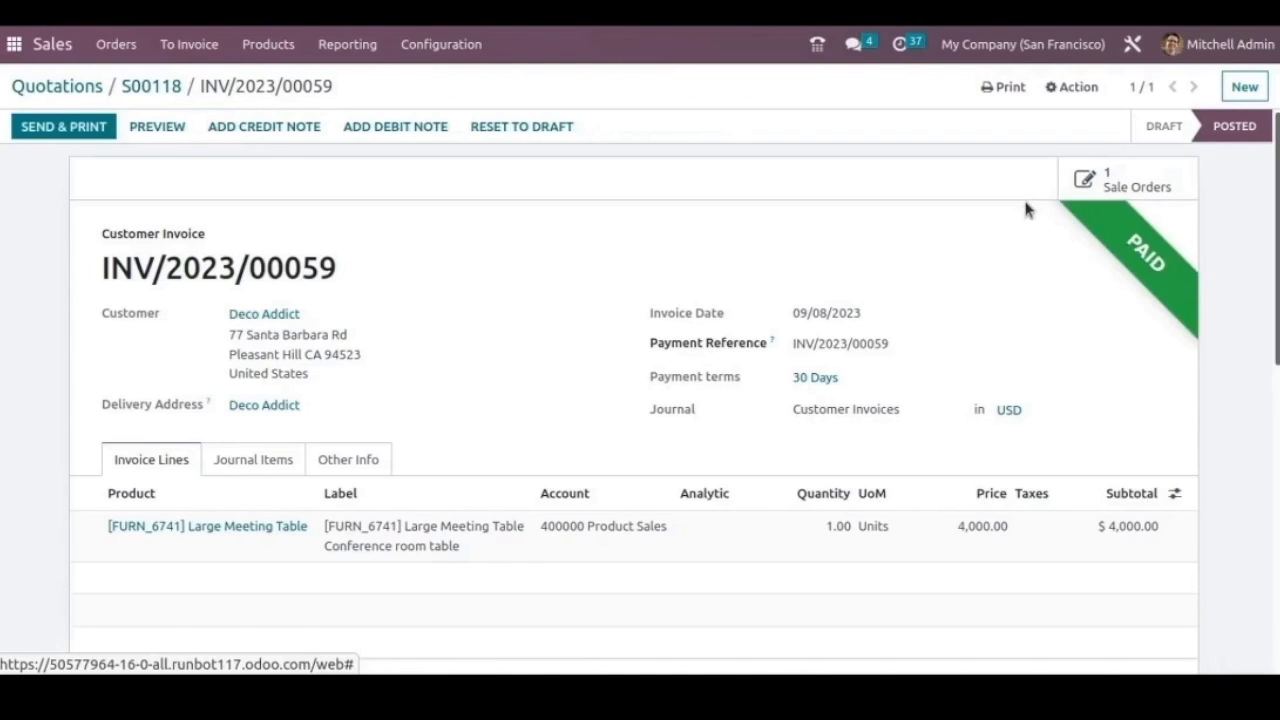
Step: Return the delivered Large Meeting Table to WH/Stock from the order's delivery, fill in its done quantity and validate the return transfer
{"action": "left_click", "coordinate": [158, 87]}
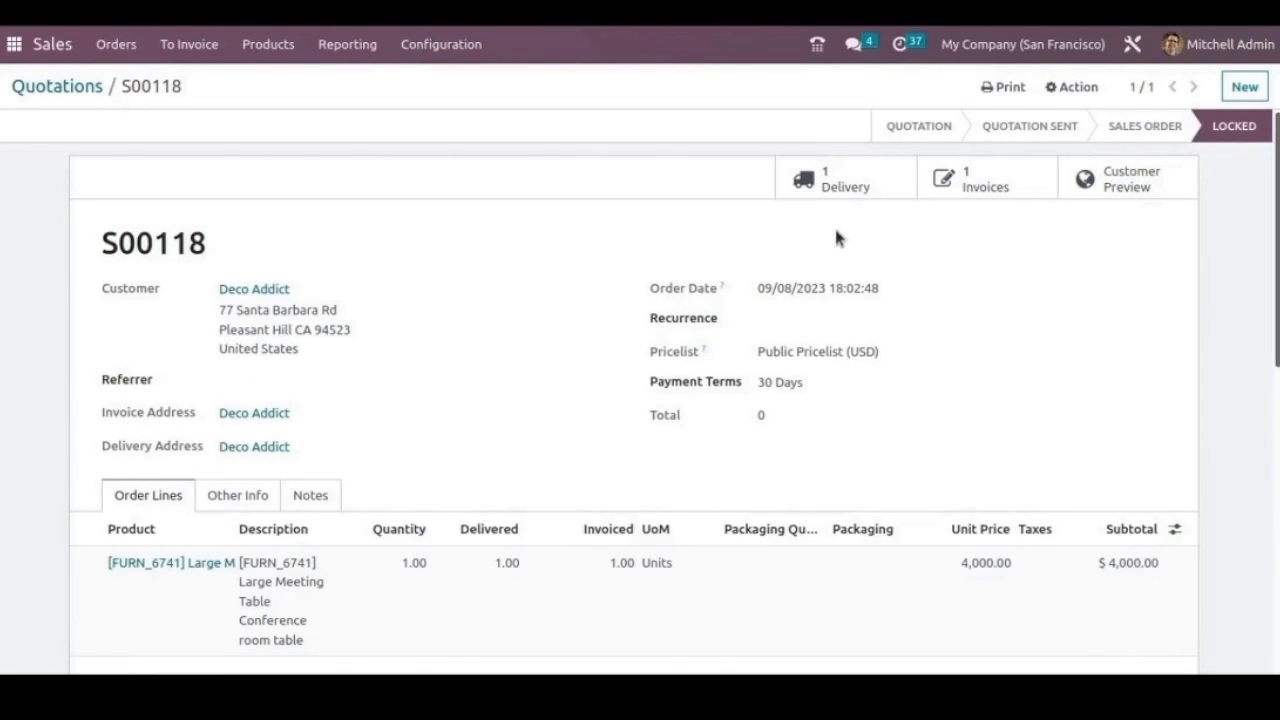
{"action": "left_click", "coordinate": [845, 186]}
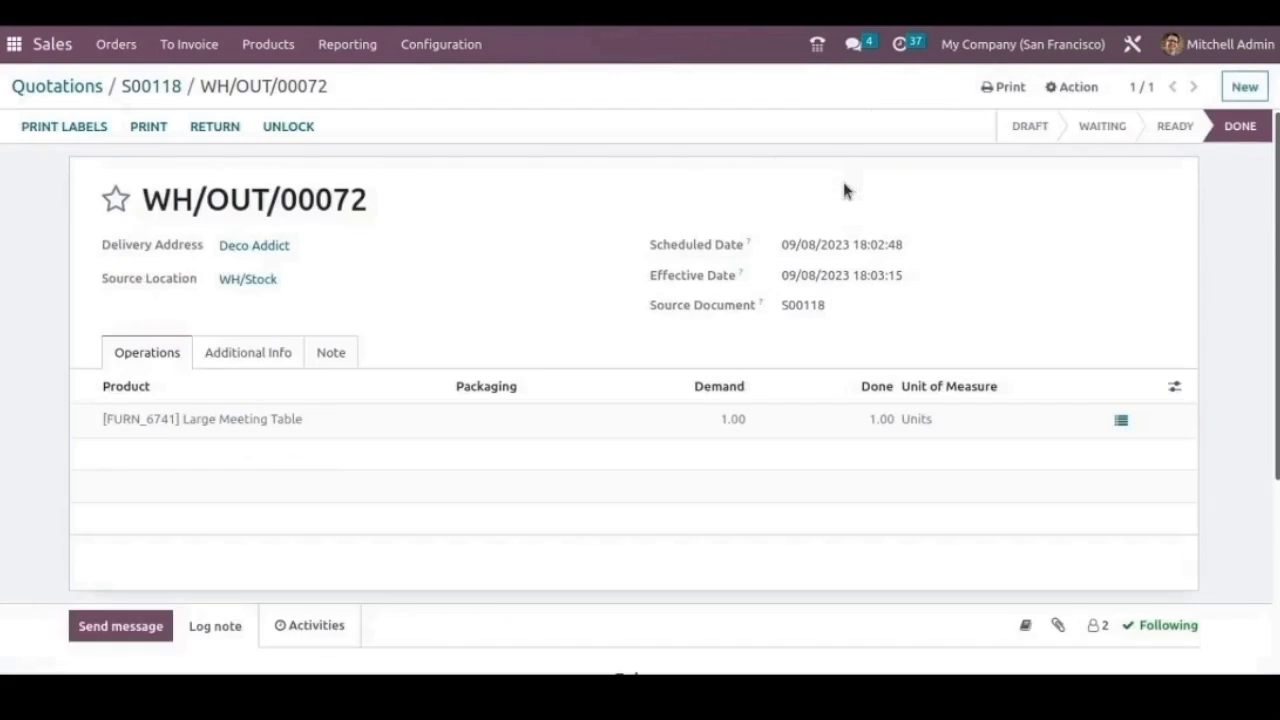
{"action": "left_click", "coordinate": [224, 132]}
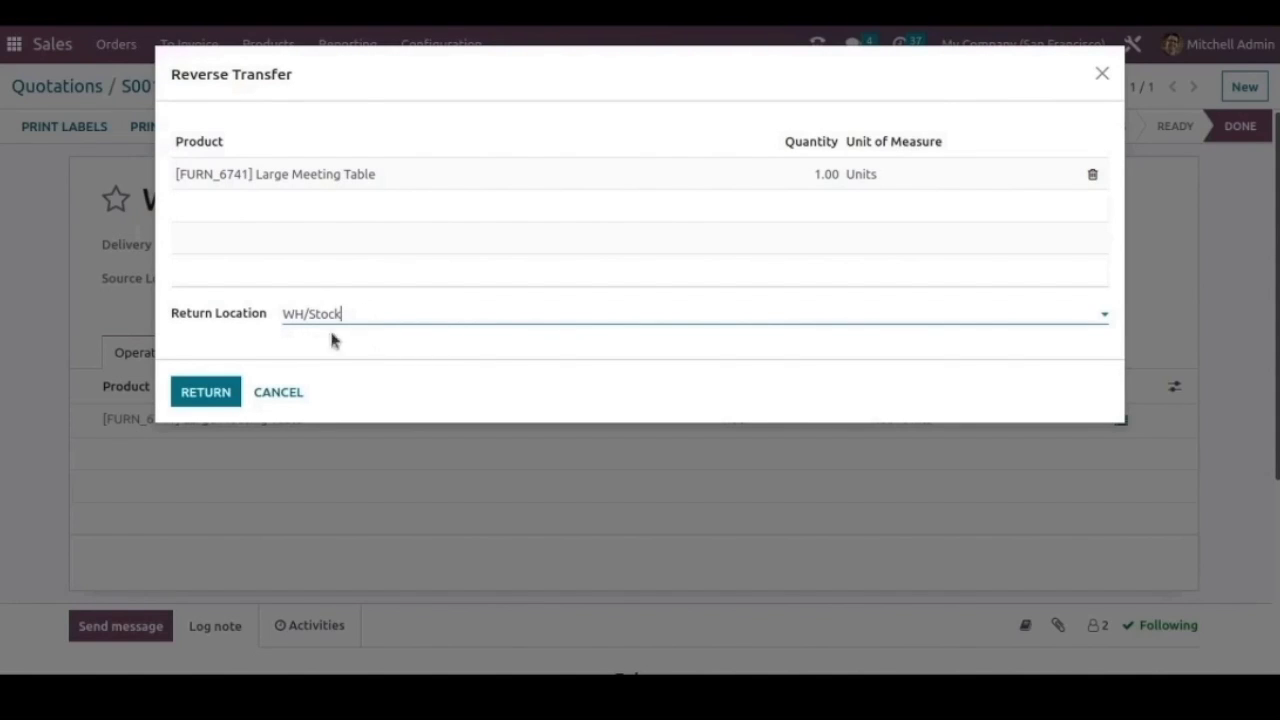
{"action": "left_click", "coordinate": [206, 396]}
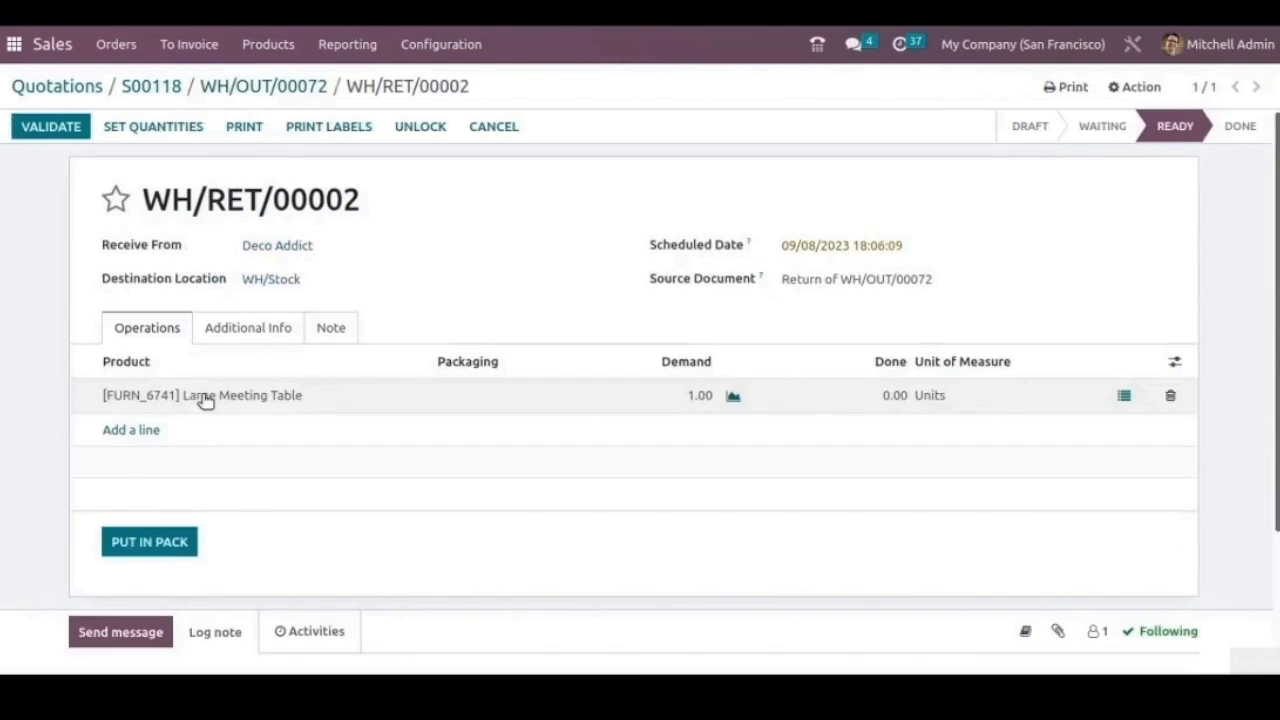
{"action": "left_click", "coordinate": [157, 125]}
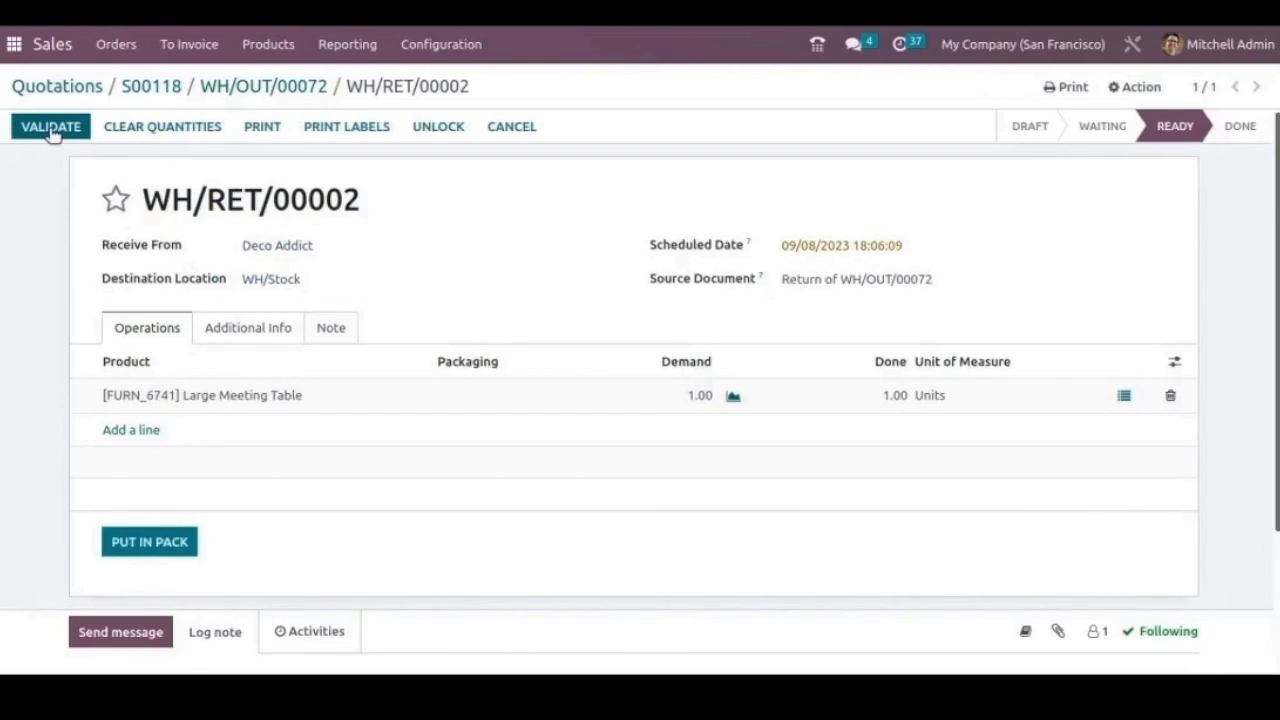
{"action": "left_click", "coordinate": [51, 128]}
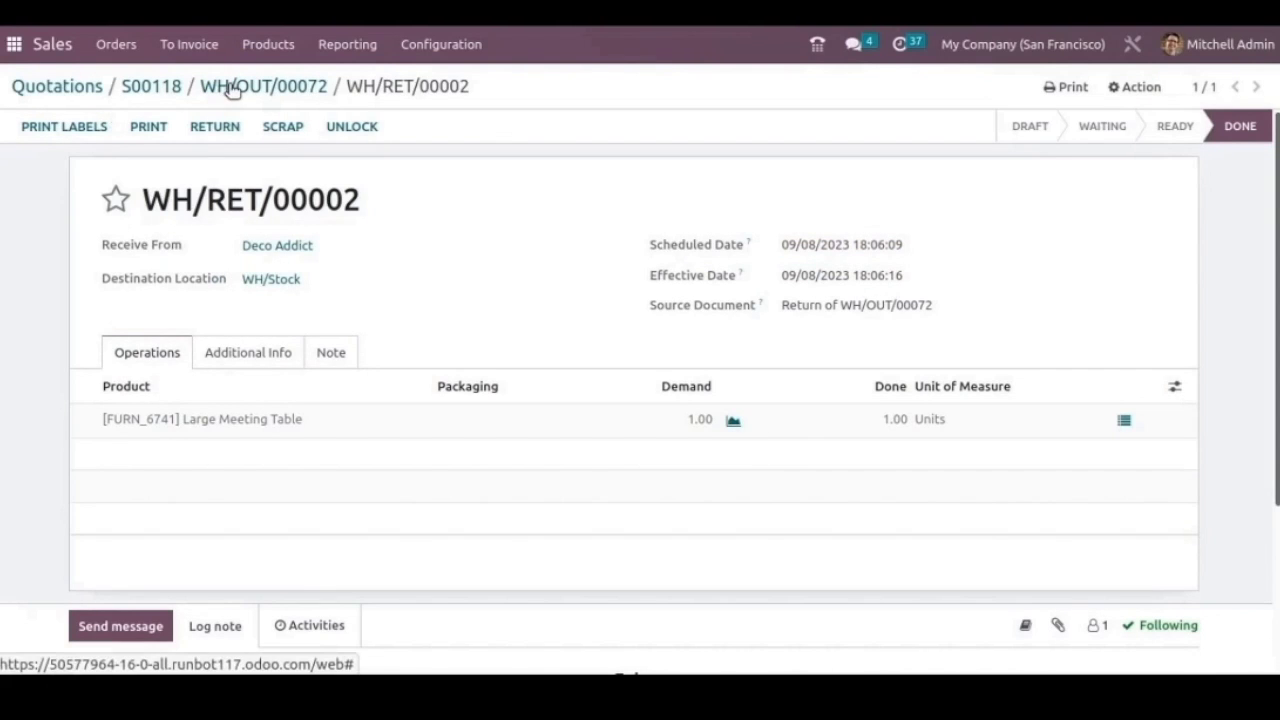
Step: Review the delivery and return transfers linked to the sales order, ending back on the order
{"action": "left_click", "coordinate": [153, 88]}
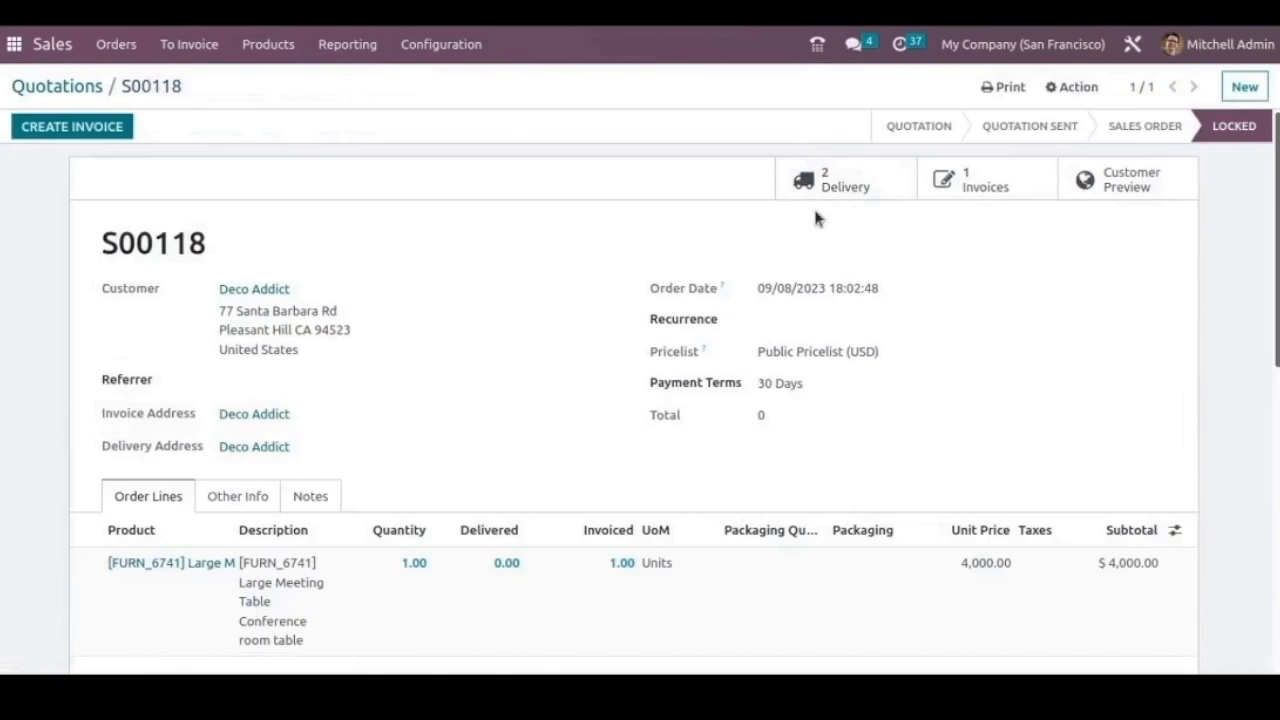
{"action": "left_click", "coordinate": [847, 190]}
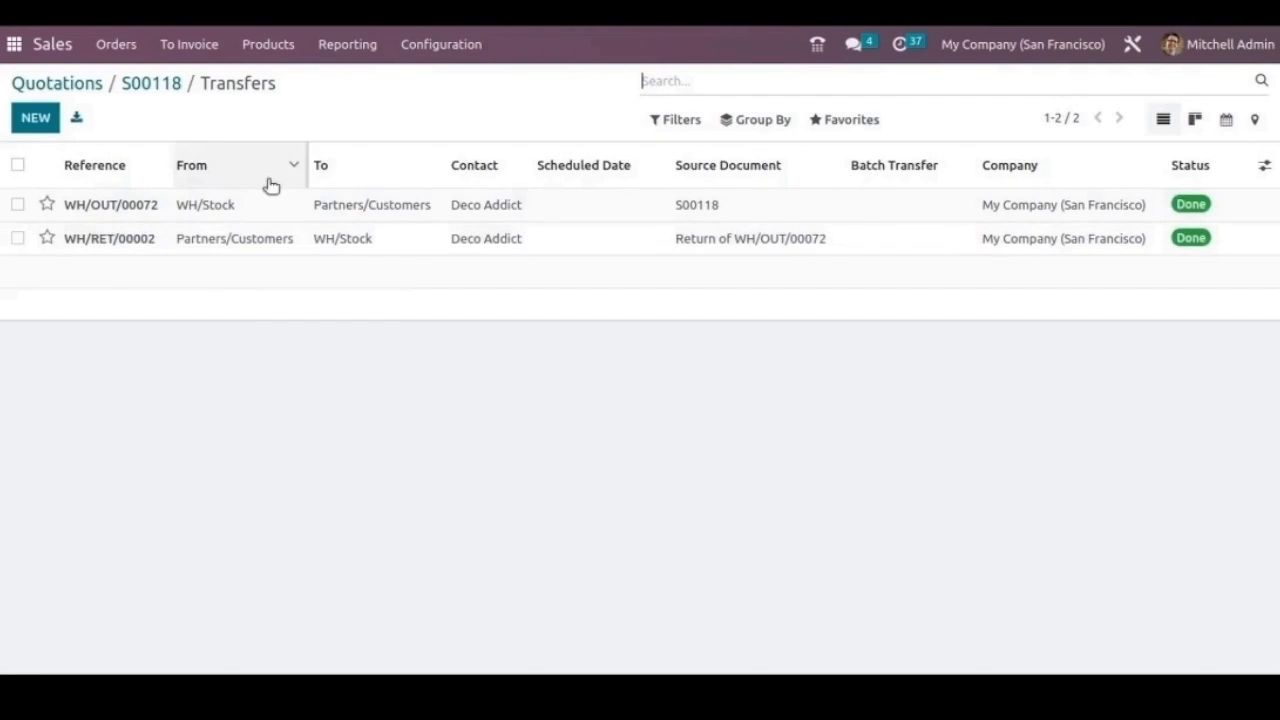
{"action": "left_click", "coordinate": [163, 86]}
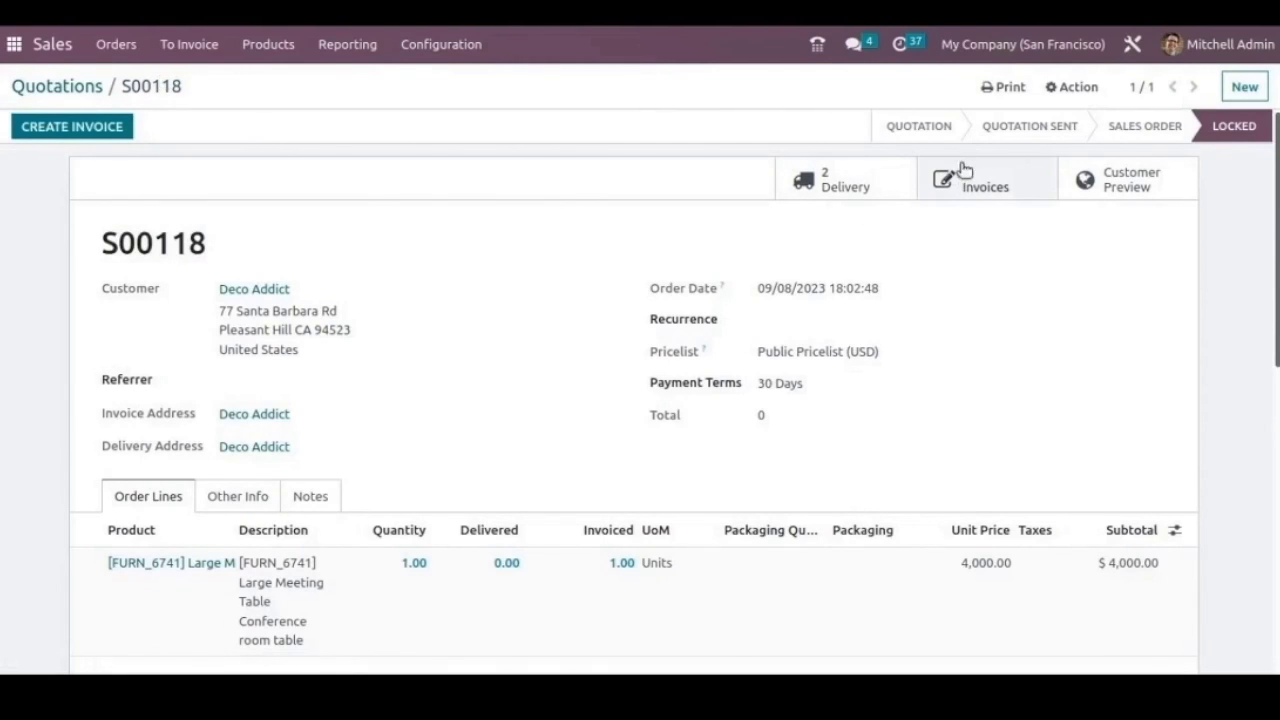
Step: Create a credit note from the order's paid invoice with the reason "Quality concerns" and confirm it
{"action": "left_click", "coordinate": [986, 184]}
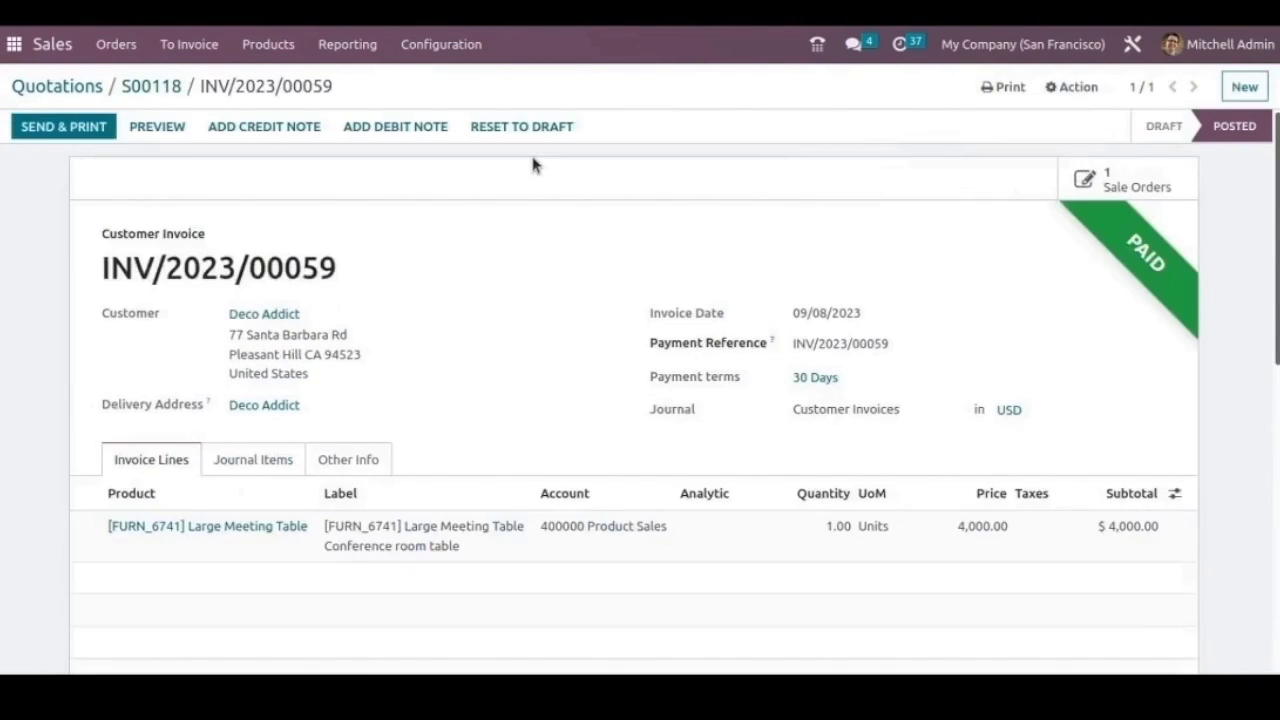
{"action": "left_click", "coordinate": [265, 132]}
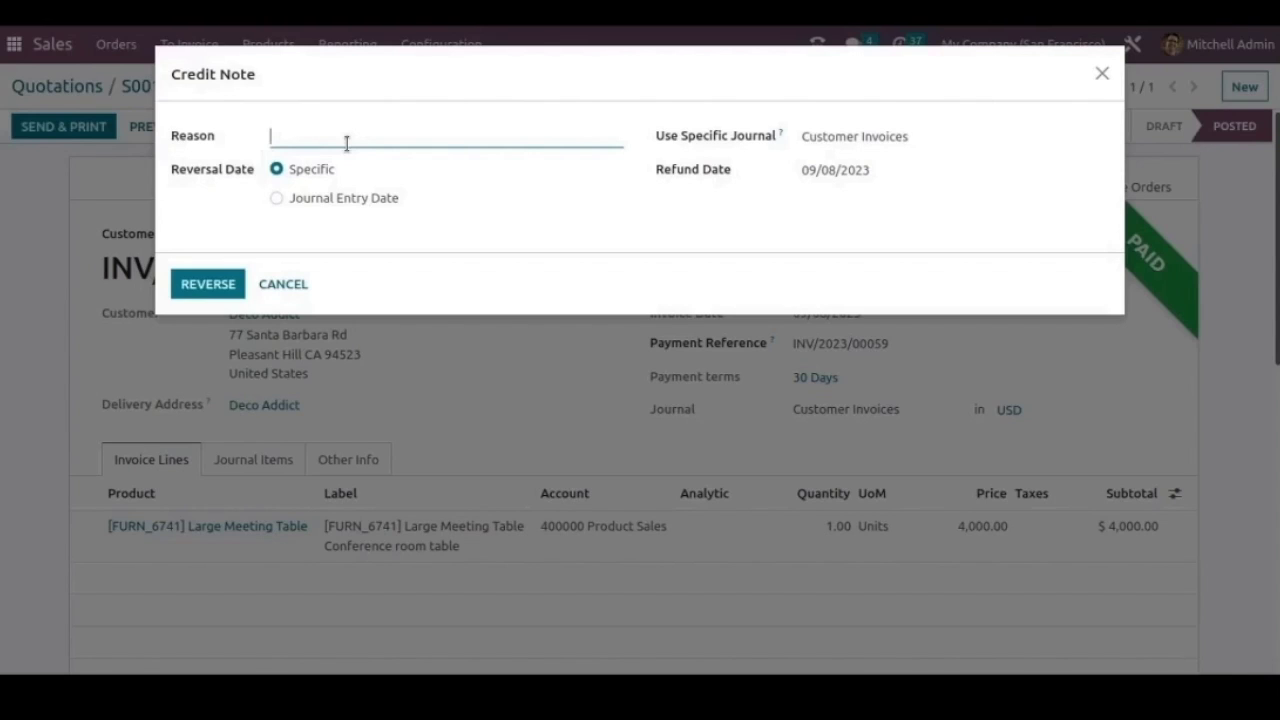
{"action": "type", "text": "Quality concerns"}
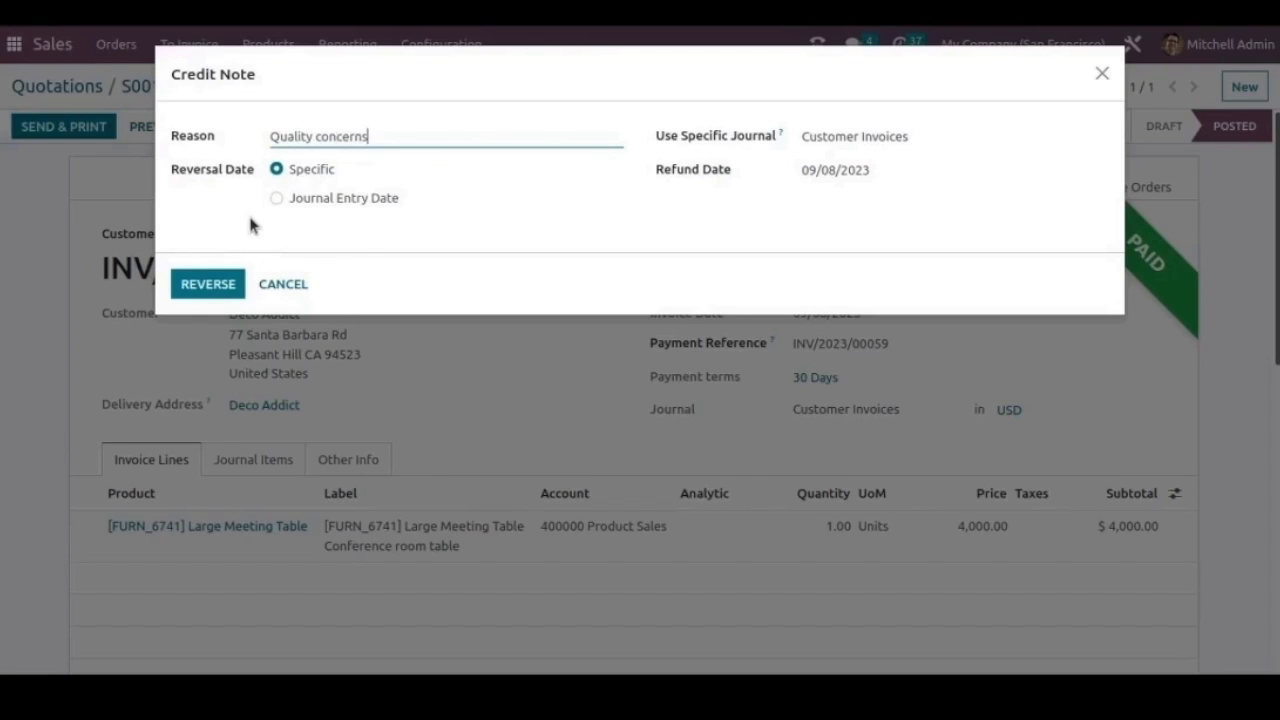
{"action": "left_click", "coordinate": [209, 286]}
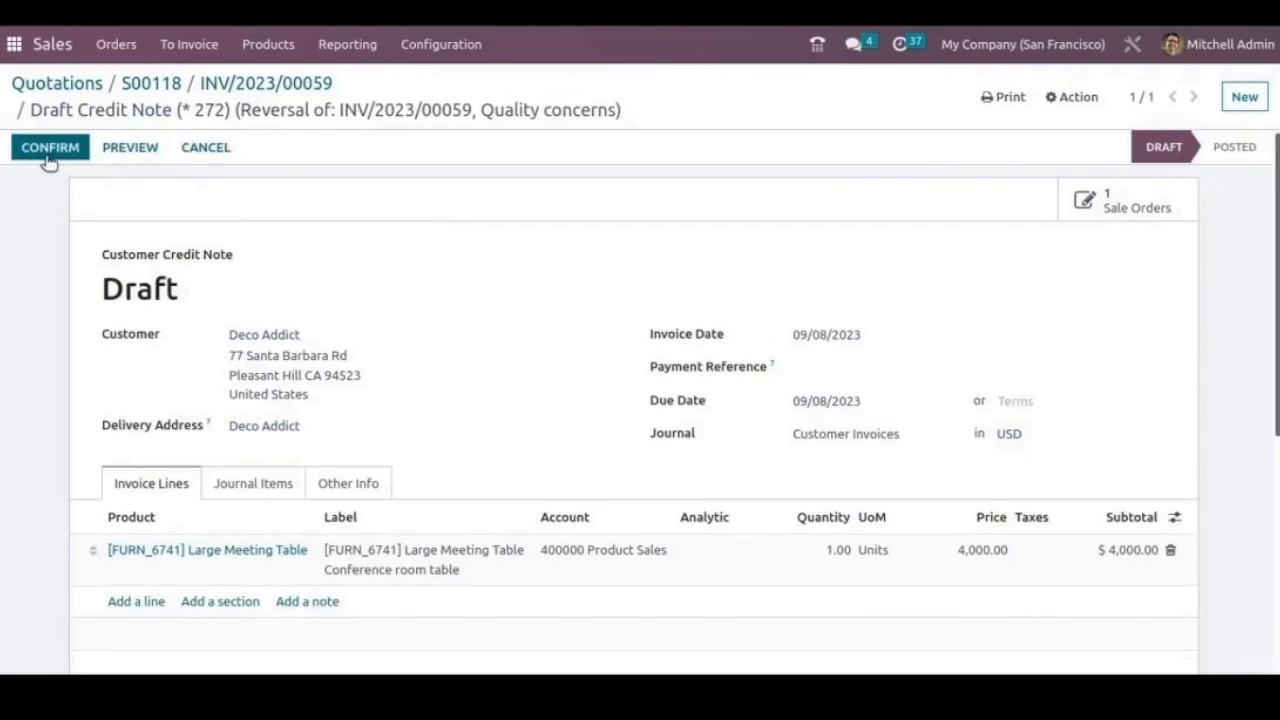
{"action": "left_click", "coordinate": [48, 150]}
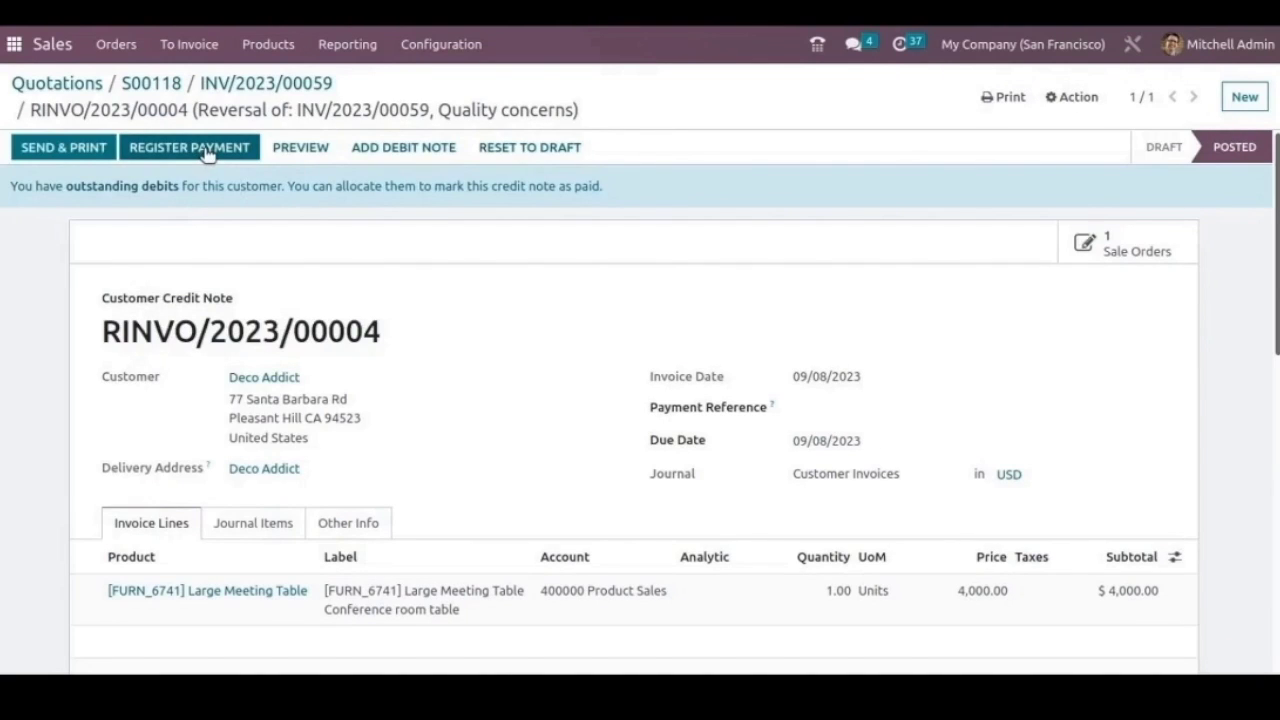
Step: Register the credit note's refund payment with the Bank journal and go back to the sales order
{"action": "left_click", "coordinate": [207, 150]}
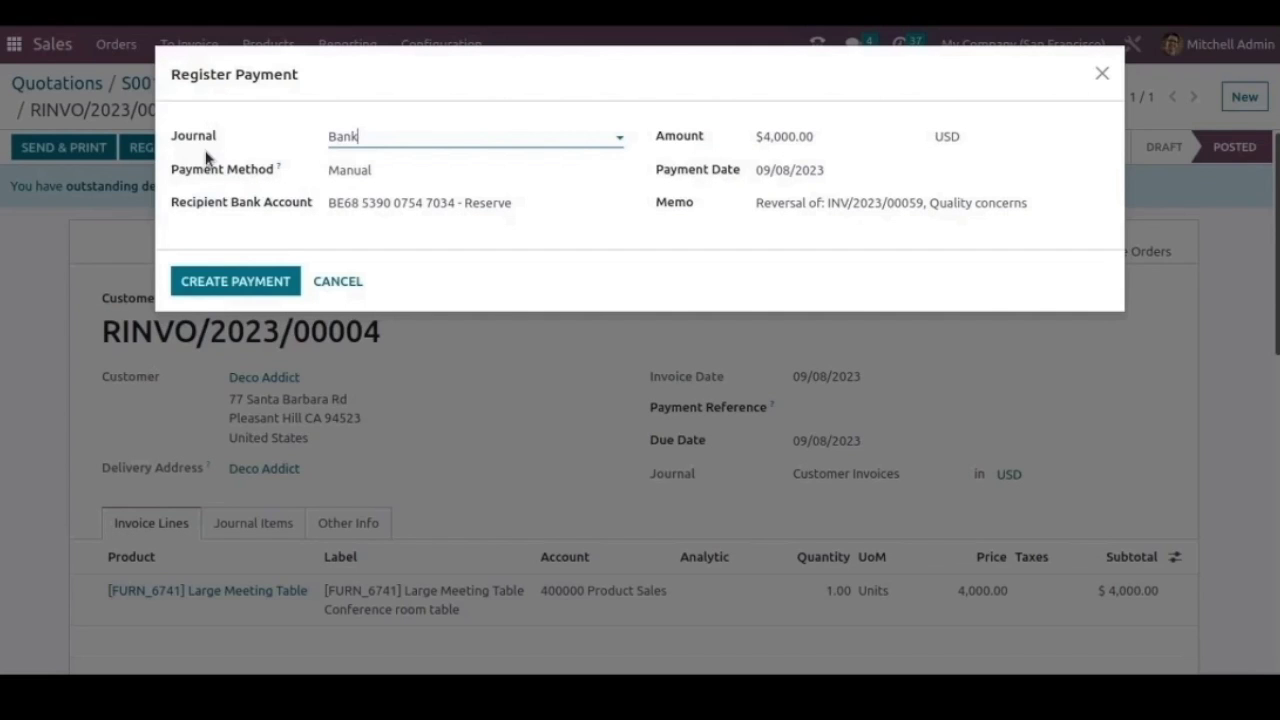
{"action": "left_click", "coordinate": [403, 138]}
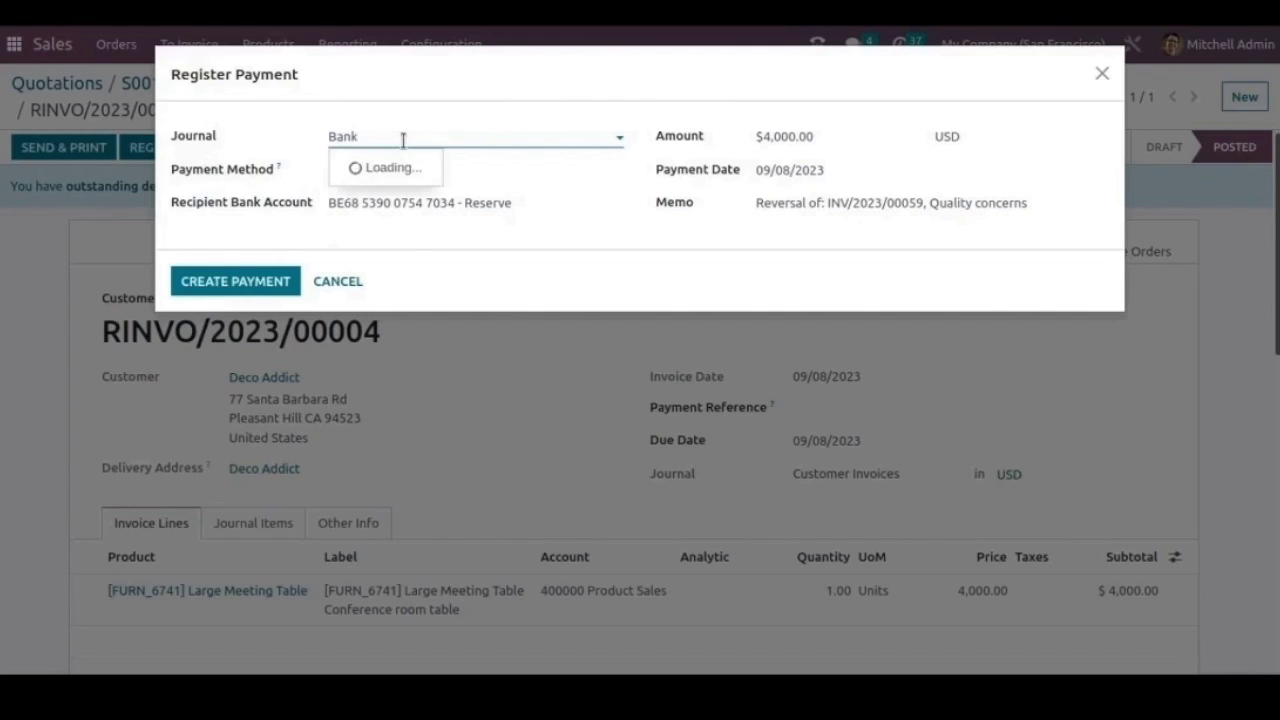
{"action": "left_click", "coordinate": [403, 138]}
{"action": "left_click", "coordinate": [238, 282]}
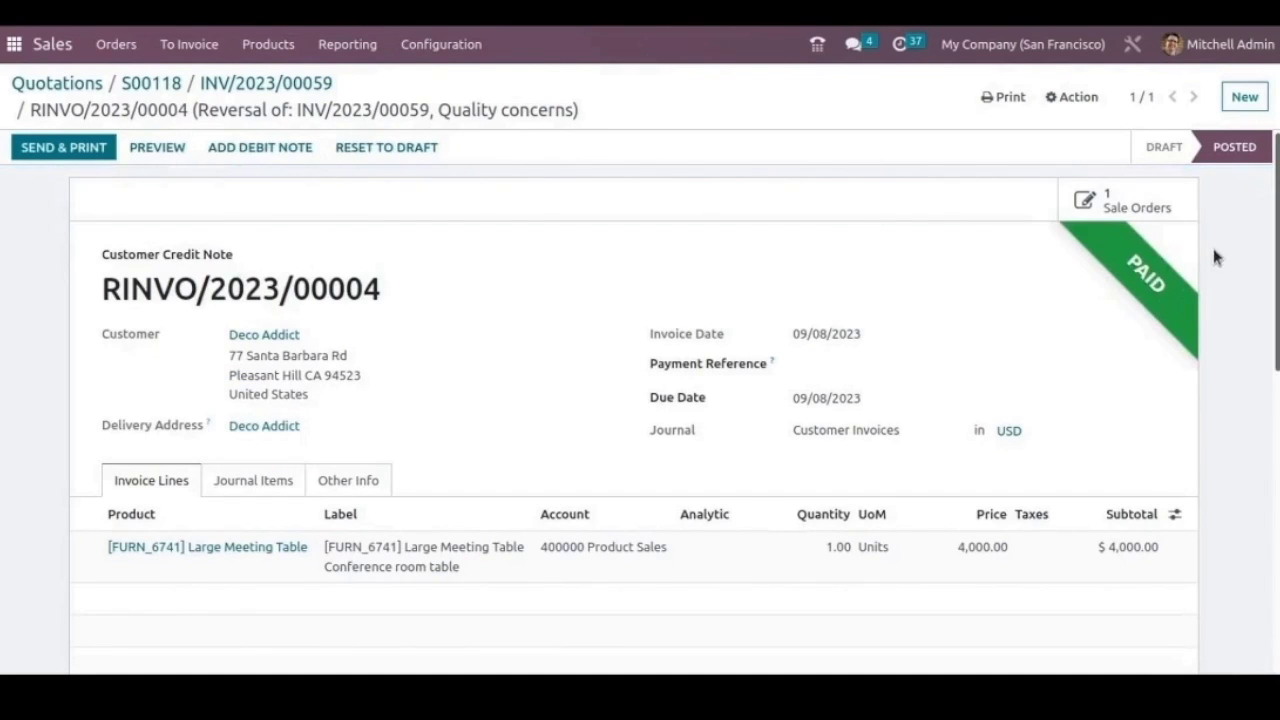
{"action": "left_click", "coordinate": [144, 86]}
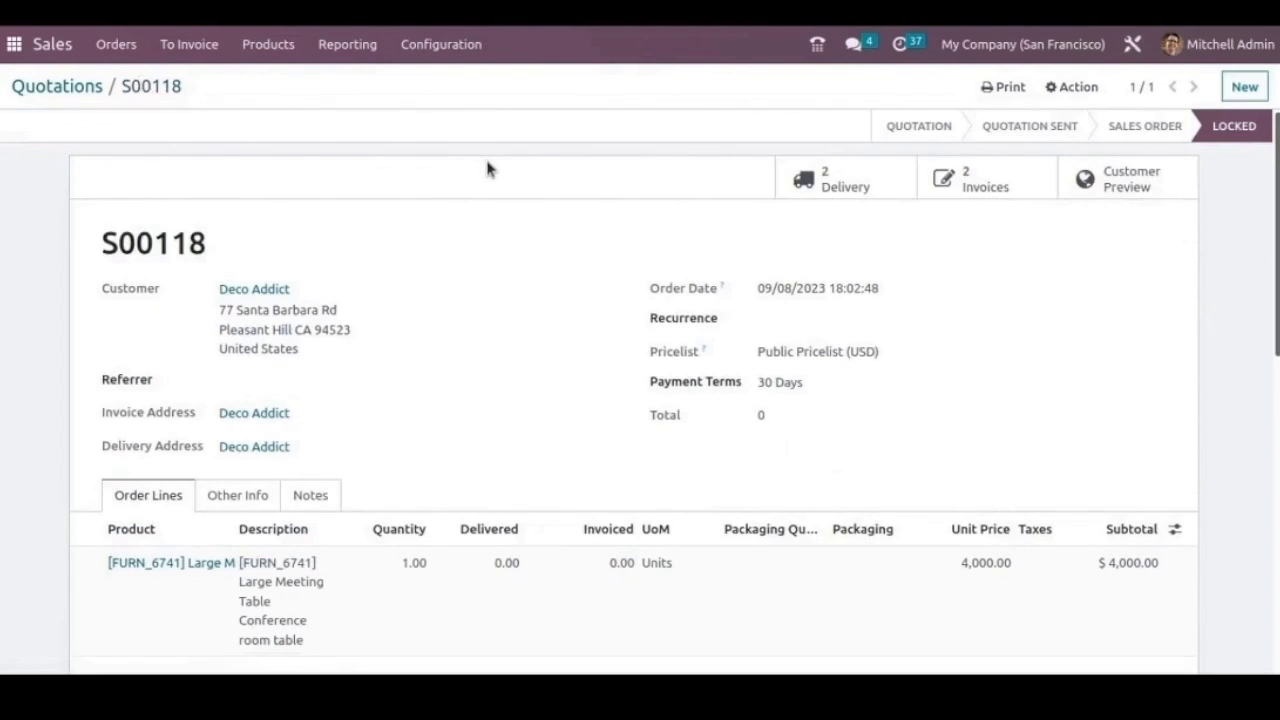